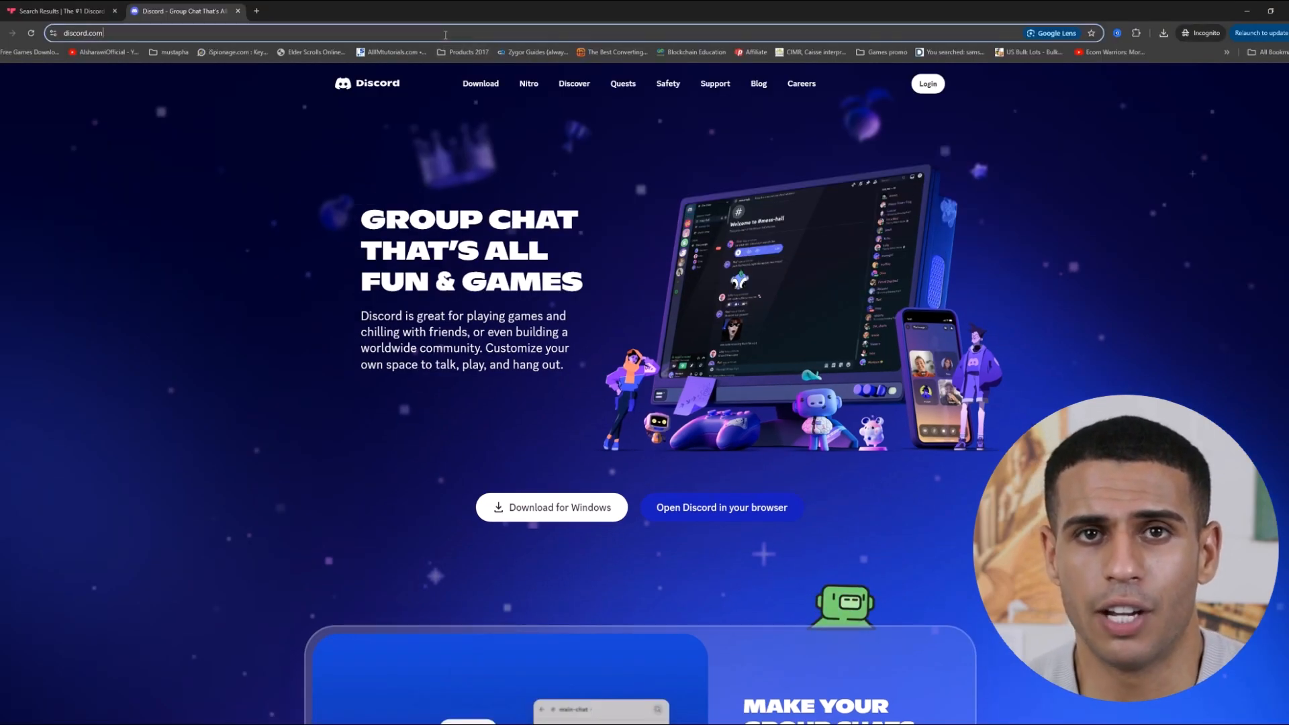
Download the Windows installer from discord.com and launch the Discord desktop app.
{"action": "key", "text": "ctrl+l"}
{"action": "key", "text": "Return"}
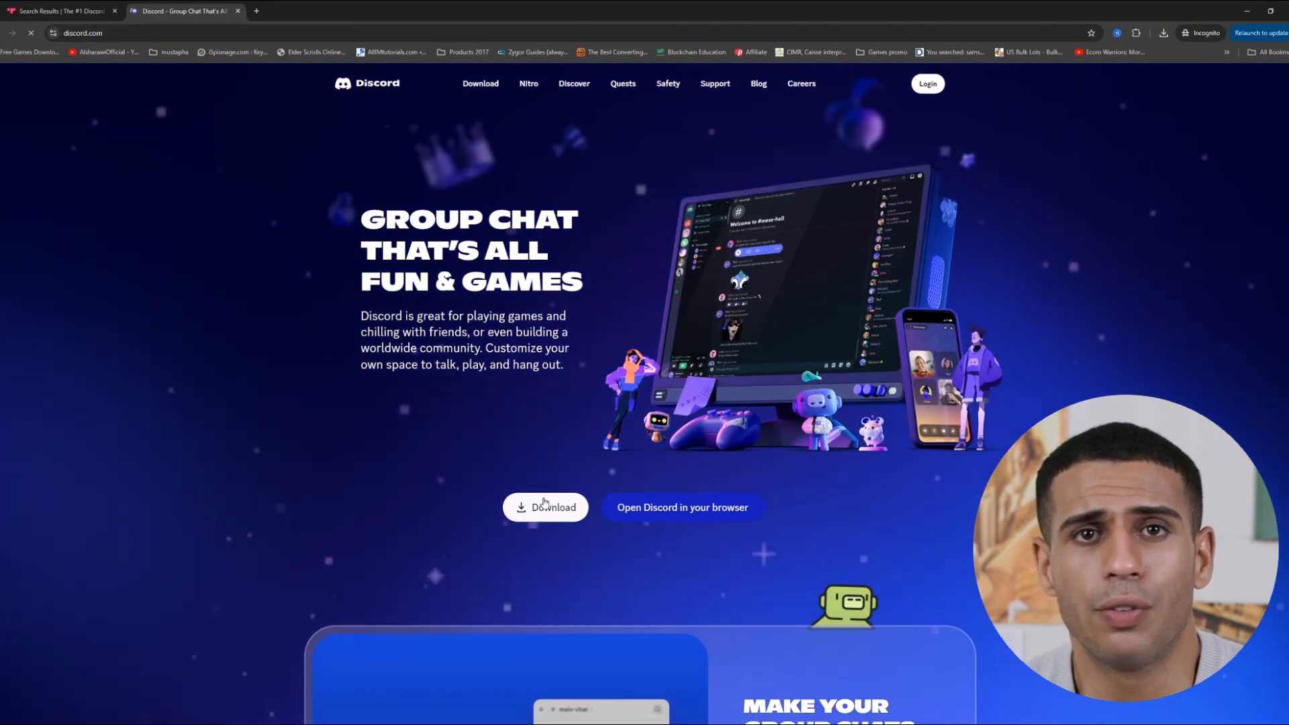
{"action": "left_click", "coordinate": [544, 504]}
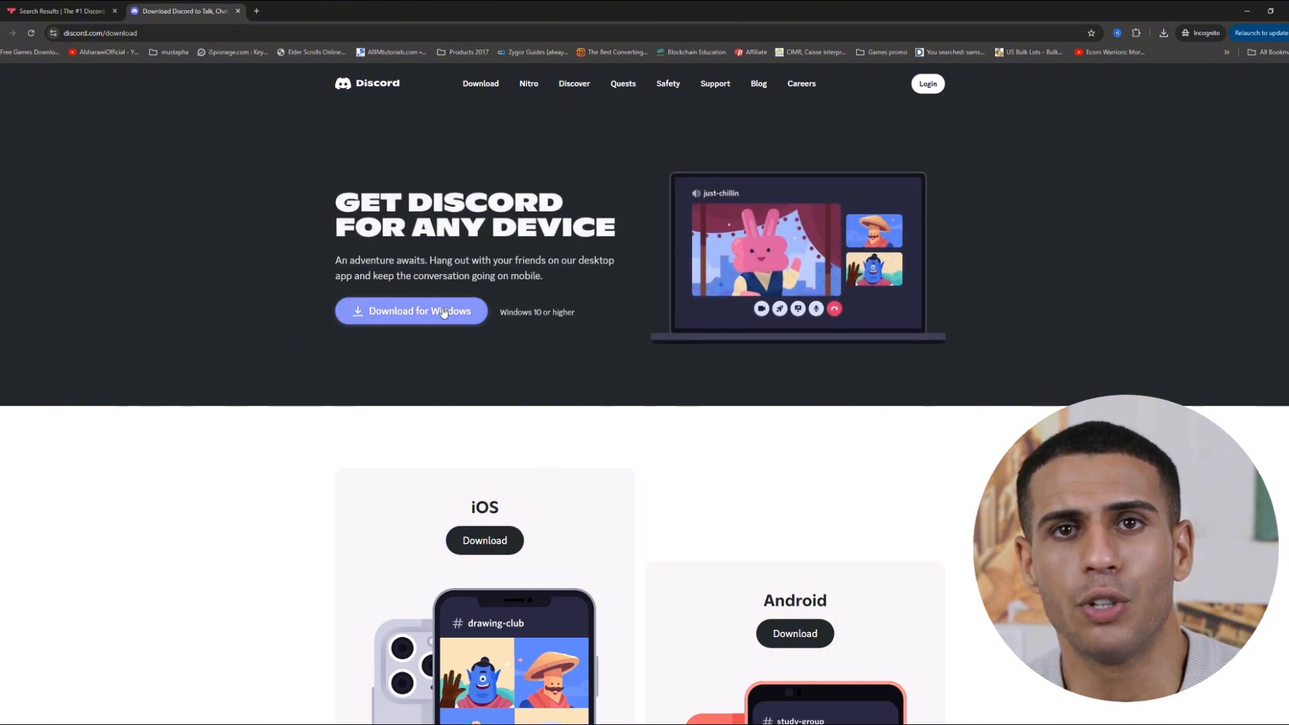
{"action": "left_click", "coordinate": [452, 316]}
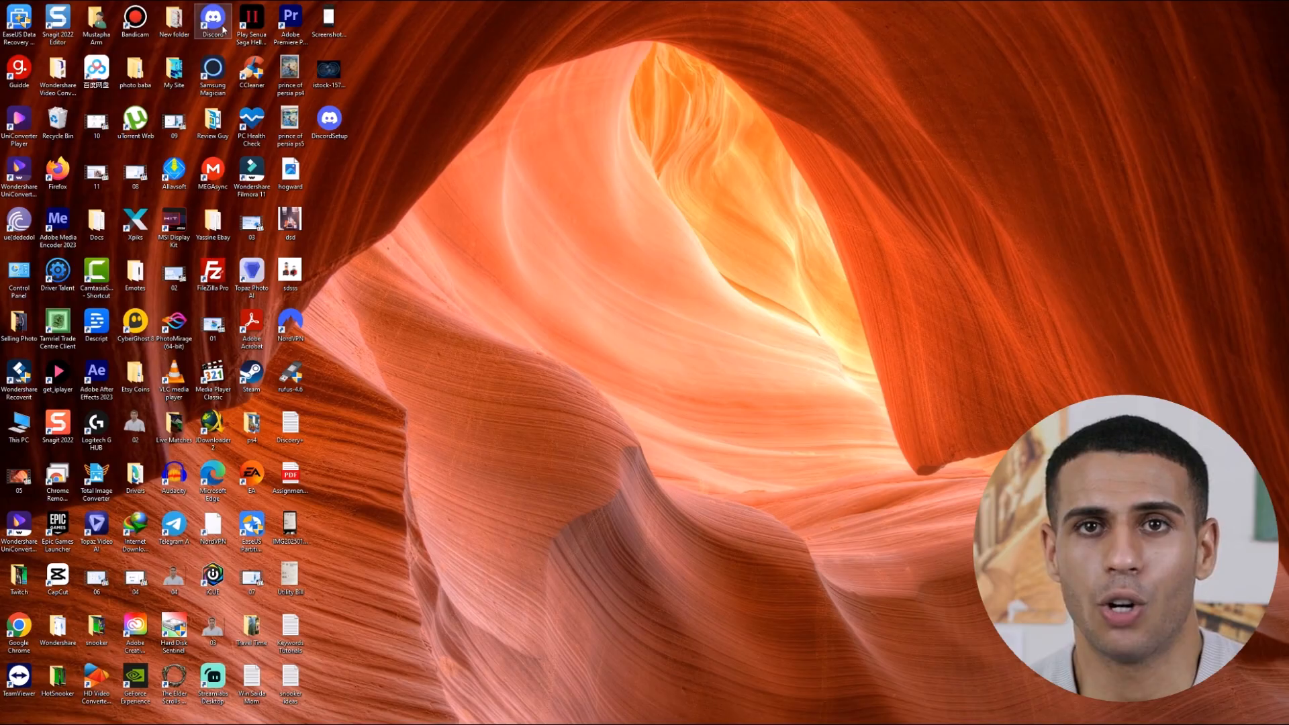
{"action": "double_click", "coordinate": [213, 21]}
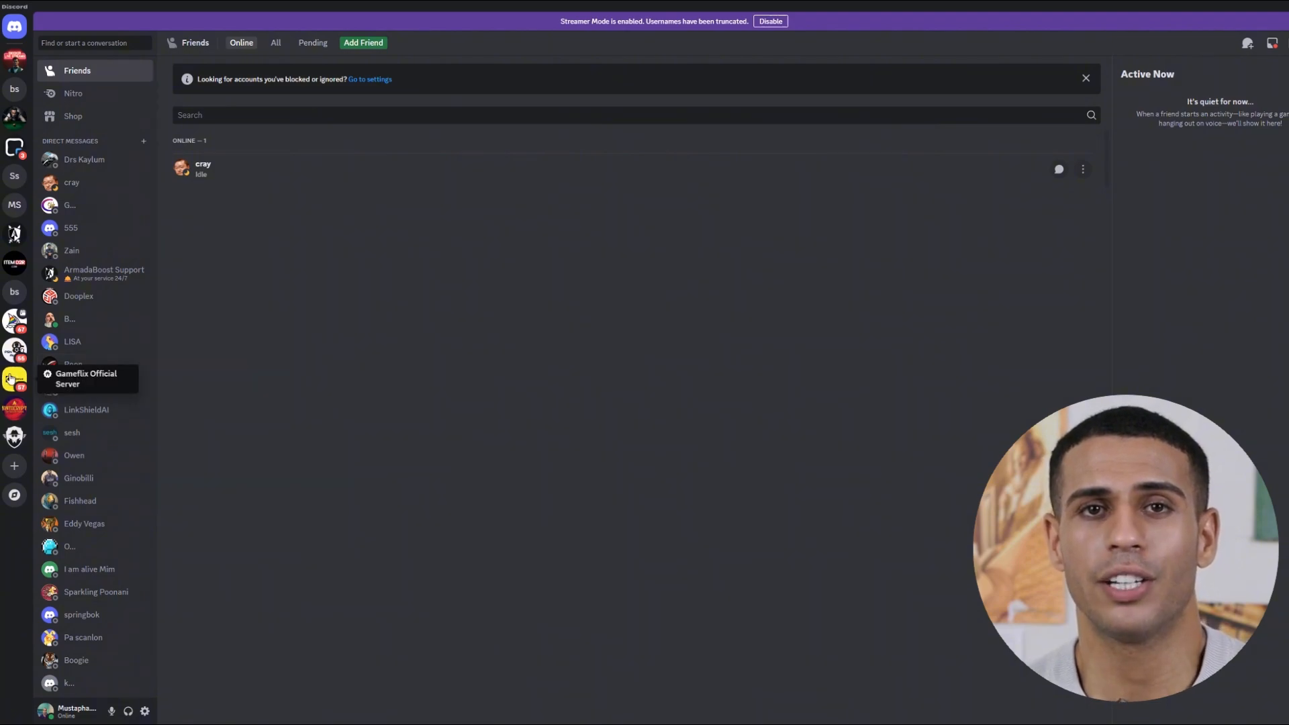
Create a club-or-community server from scratch named 'Gamer Hub', with no icon image.
{"action": "left_click", "coordinate": [15, 470]}
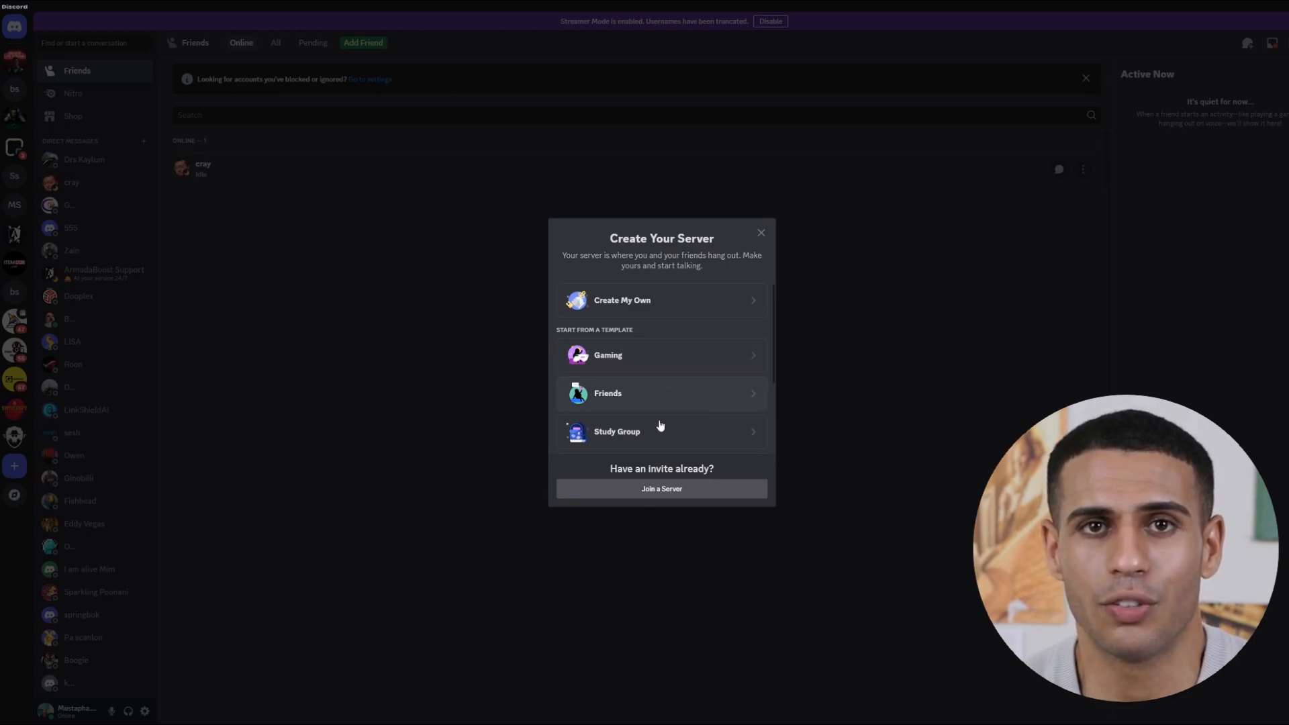
{"action": "left_click", "coordinate": [697, 300]}
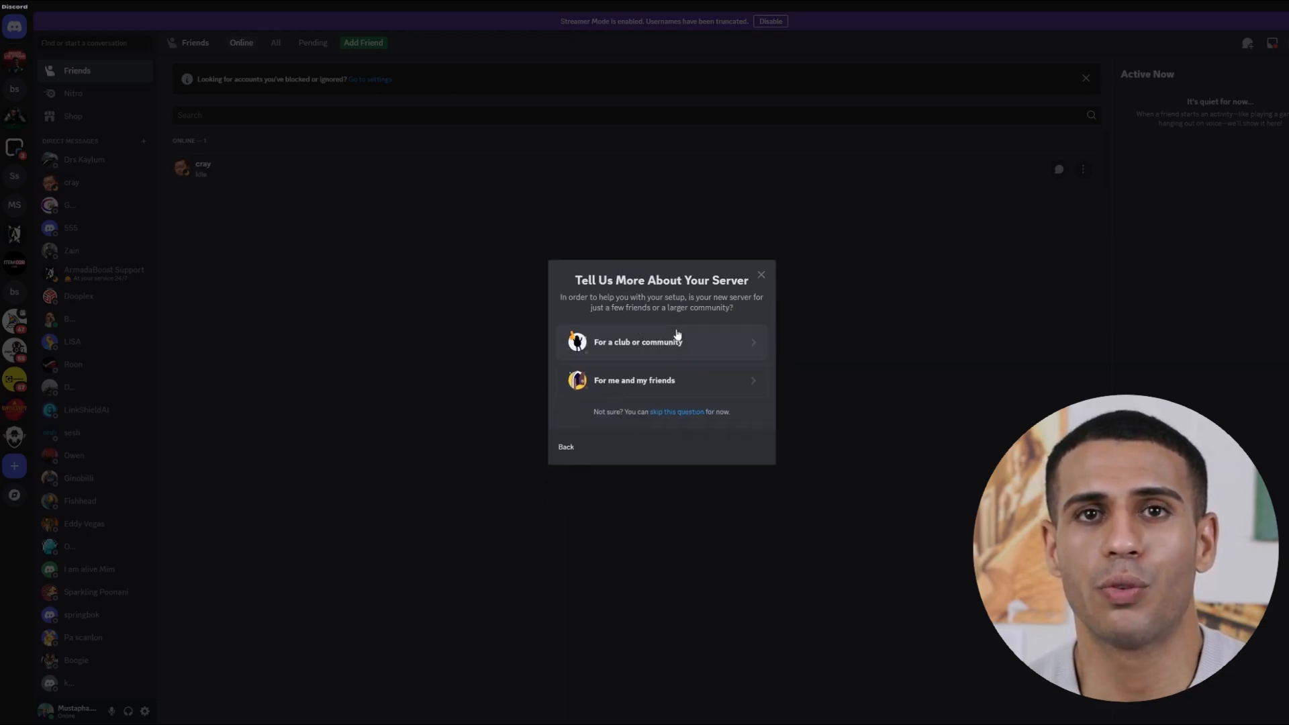
{"action": "left_click", "coordinate": [692, 342]}
{"action": "left_click_drag", "start_coordinate": [674, 397], "coordinate": [497, 397]}
{"action": "type", "text": "Gam"}
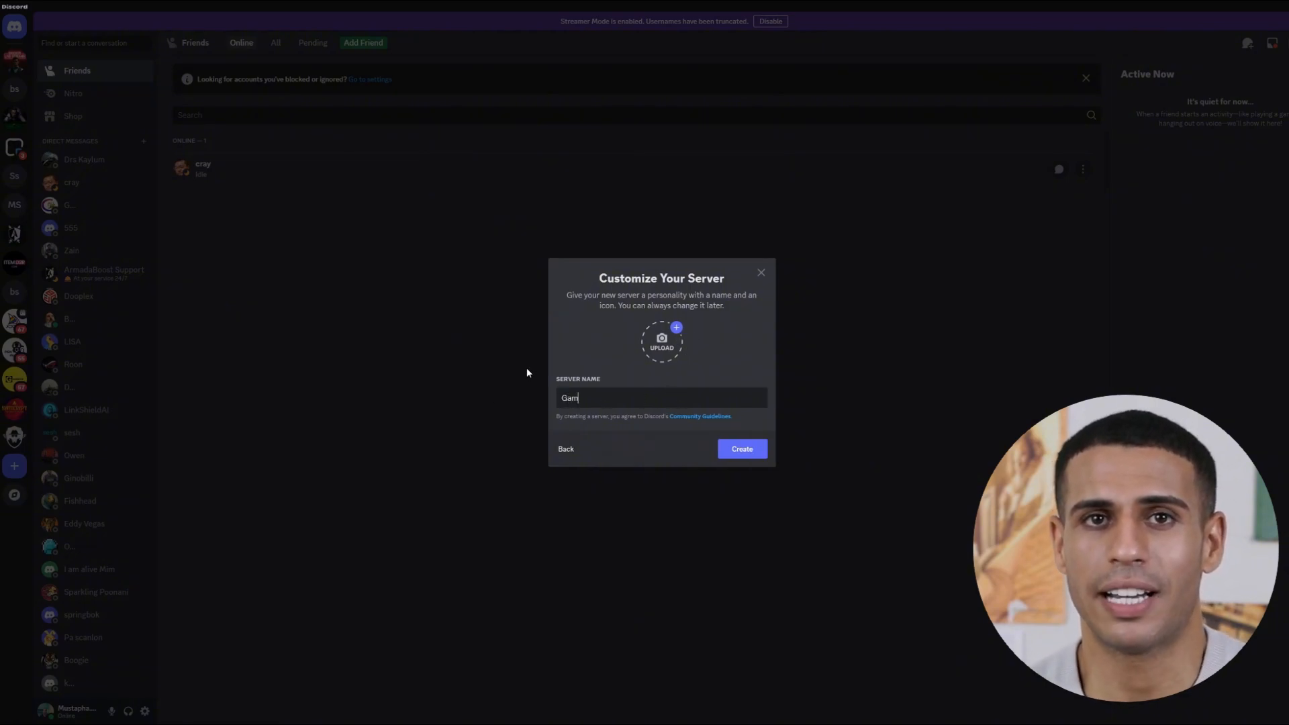
{"action": "type", "text": "er H"}
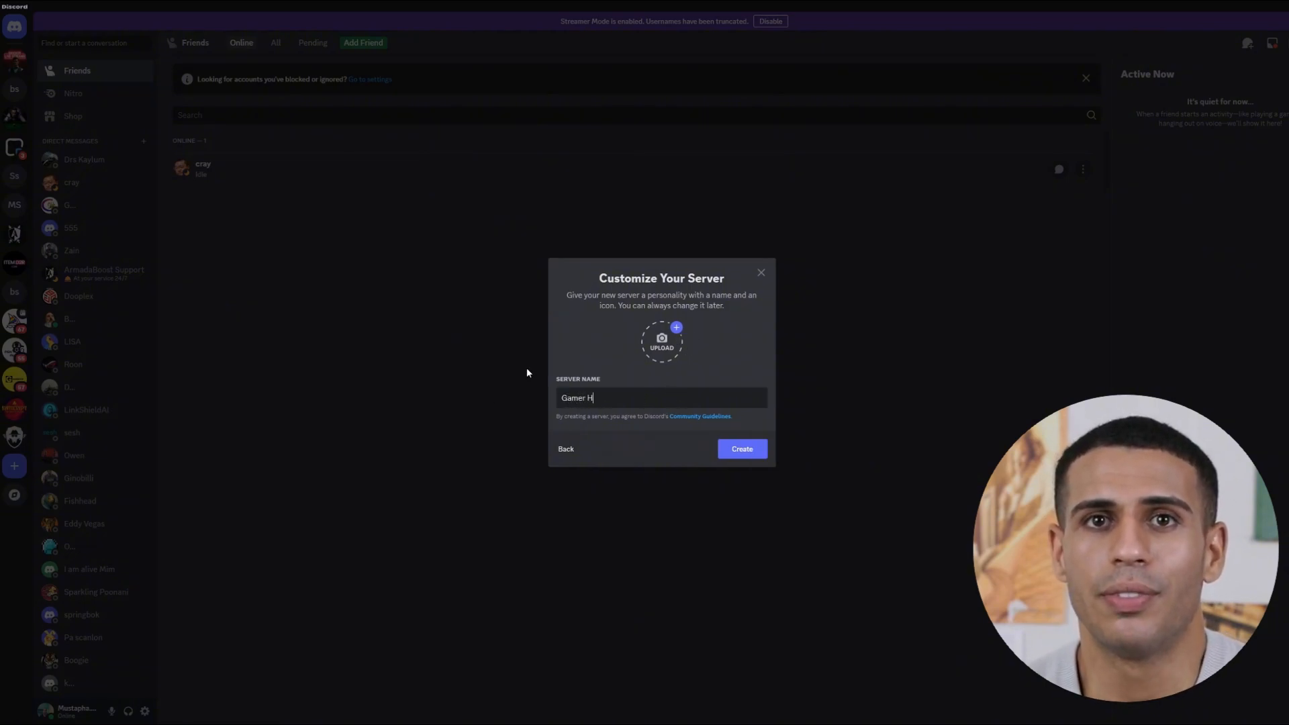
{"action": "type", "text": "ub"}
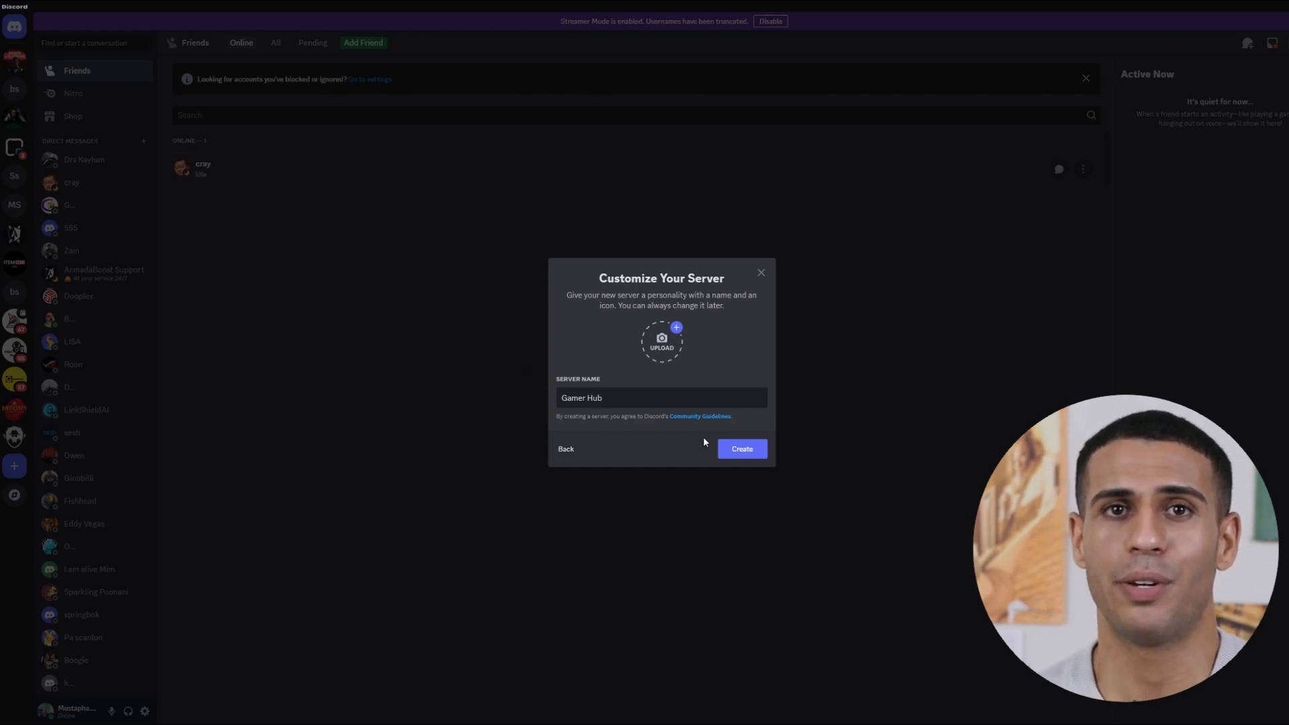
{"action": "left_click", "coordinate": [663, 344]}
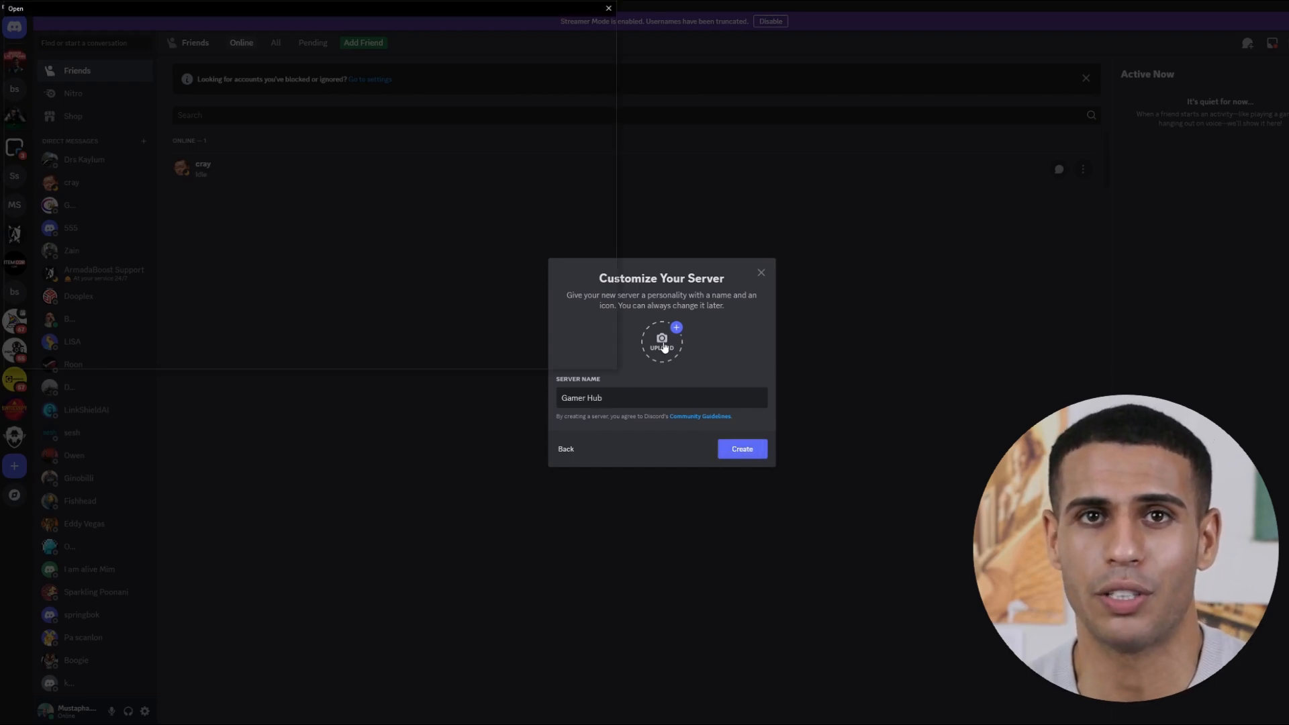
{"action": "left_click", "coordinate": [610, 8]}
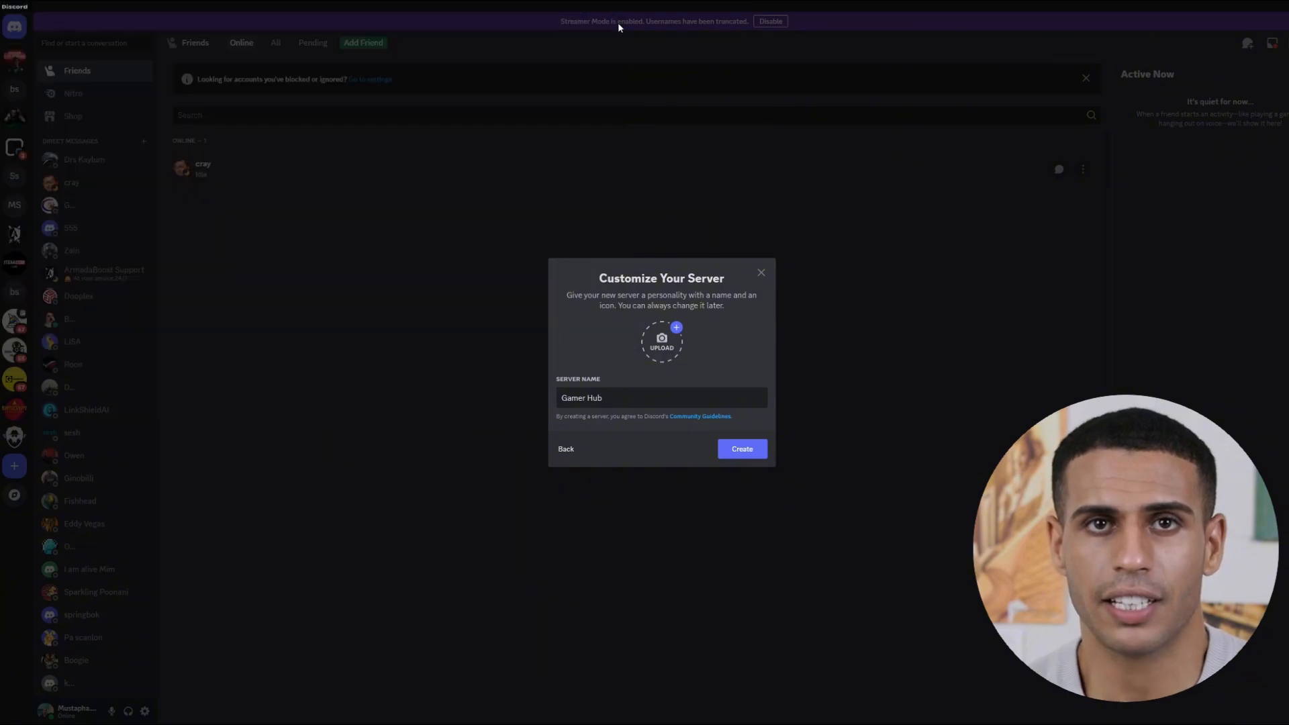
{"action": "left_click", "coordinate": [748, 453]}
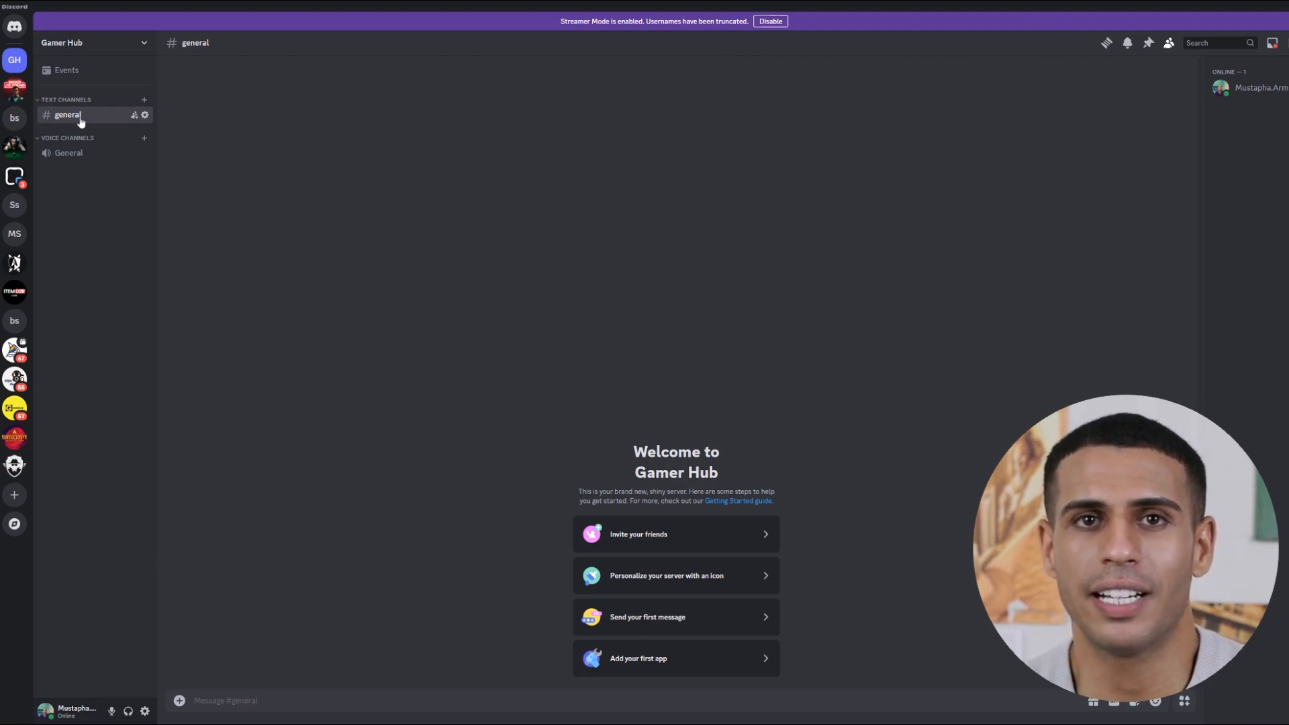
Join the General voice channel and create a public text channel named 'announcment'.
{"action": "left_click", "coordinate": [69, 152]}
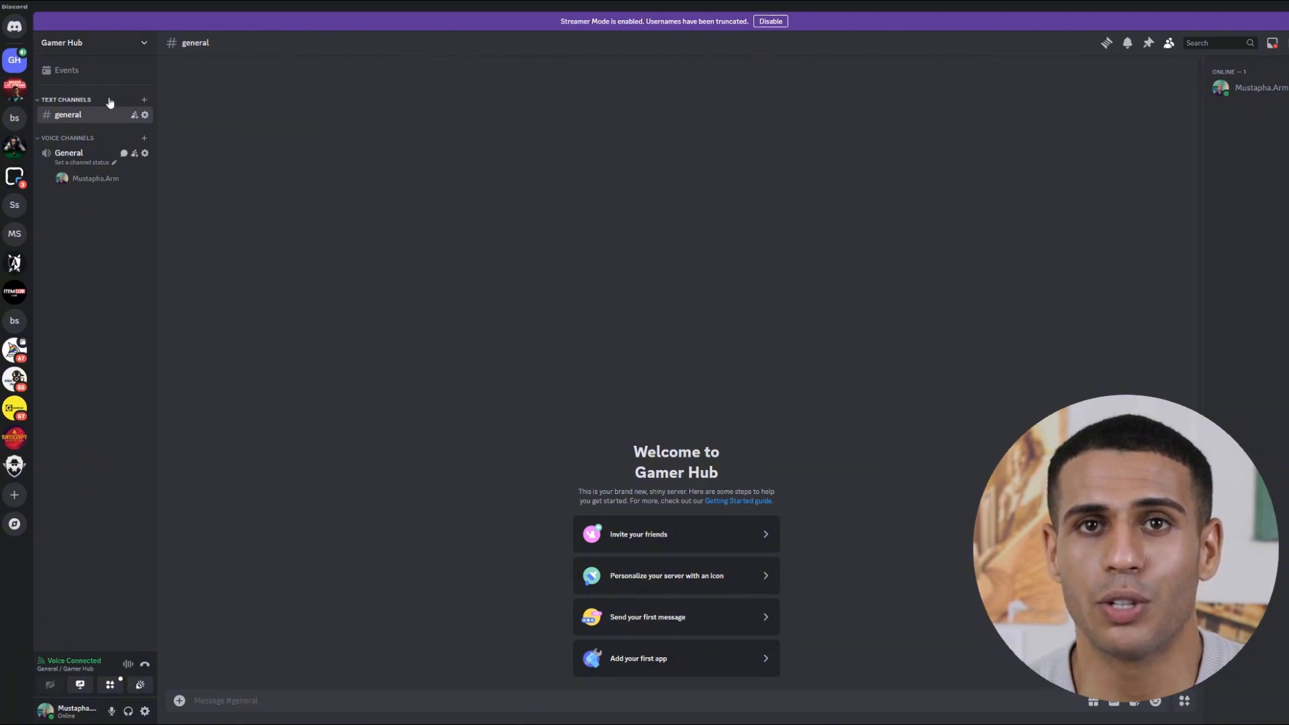
{"action": "left_click", "coordinate": [145, 100]}
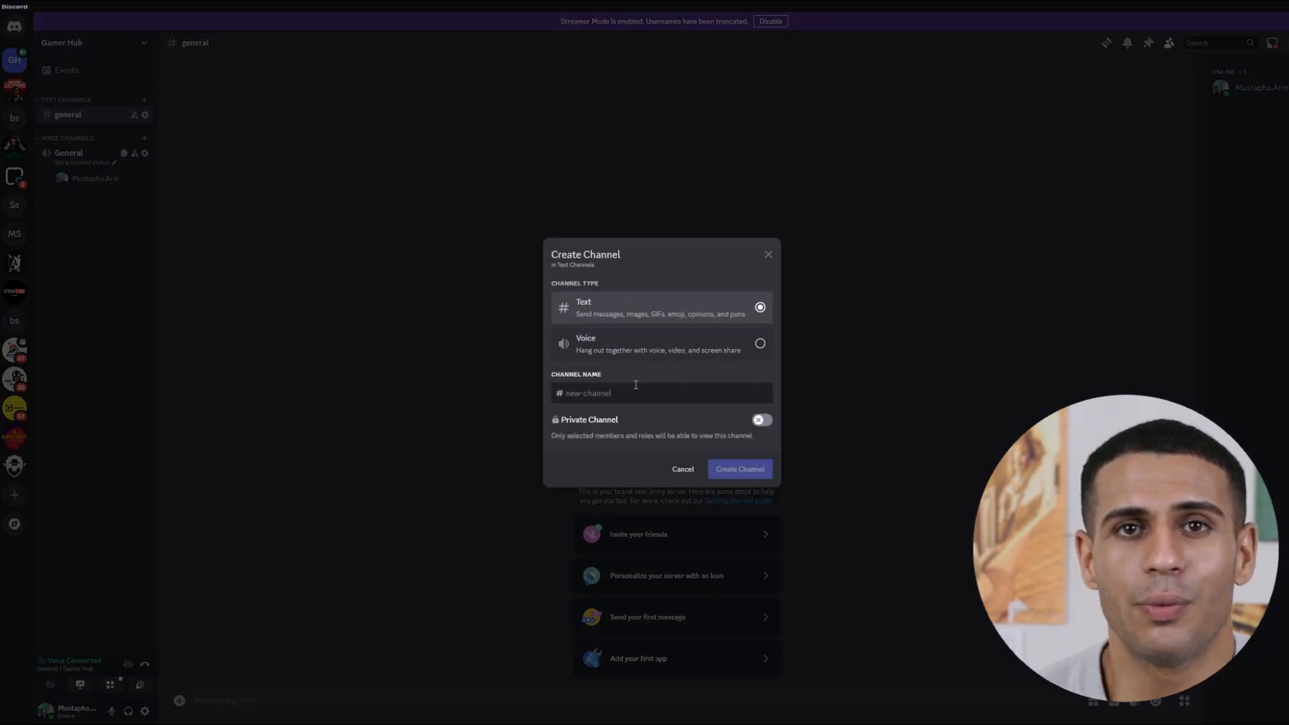
{"action": "type", "text": "ann"}
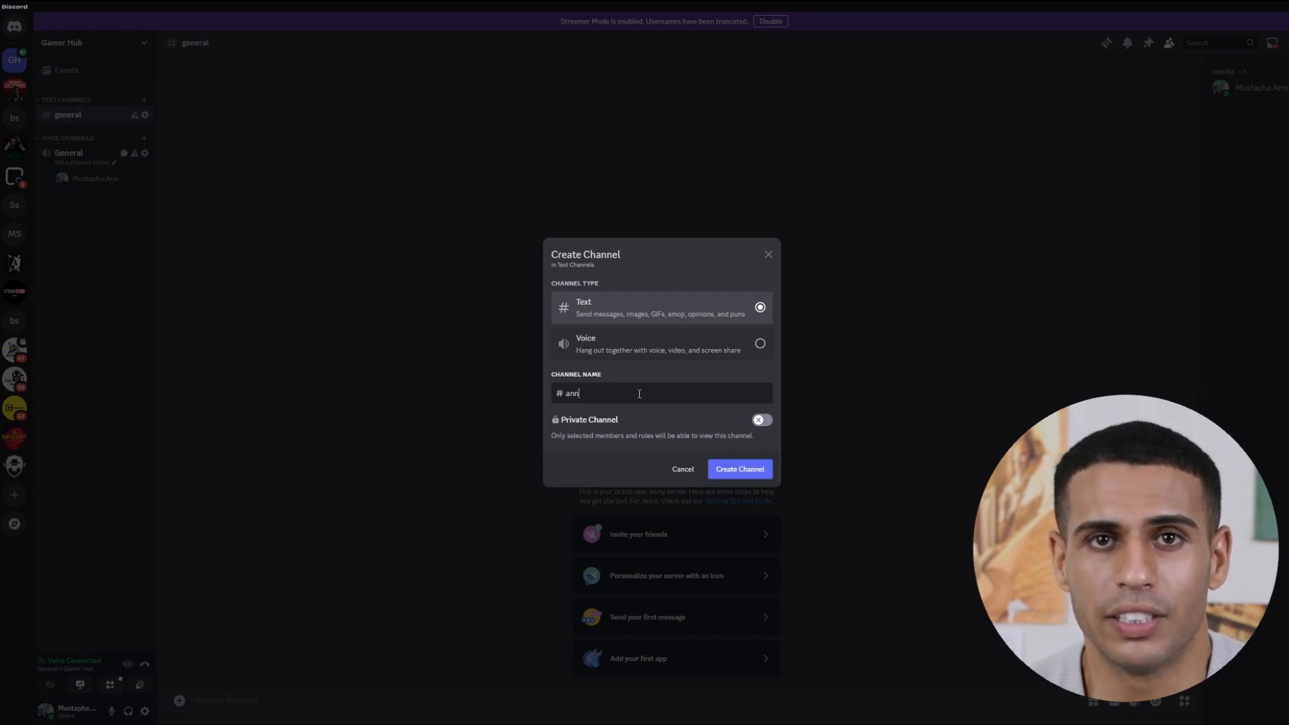
{"action": "type", "text": "ouncmenbt"}
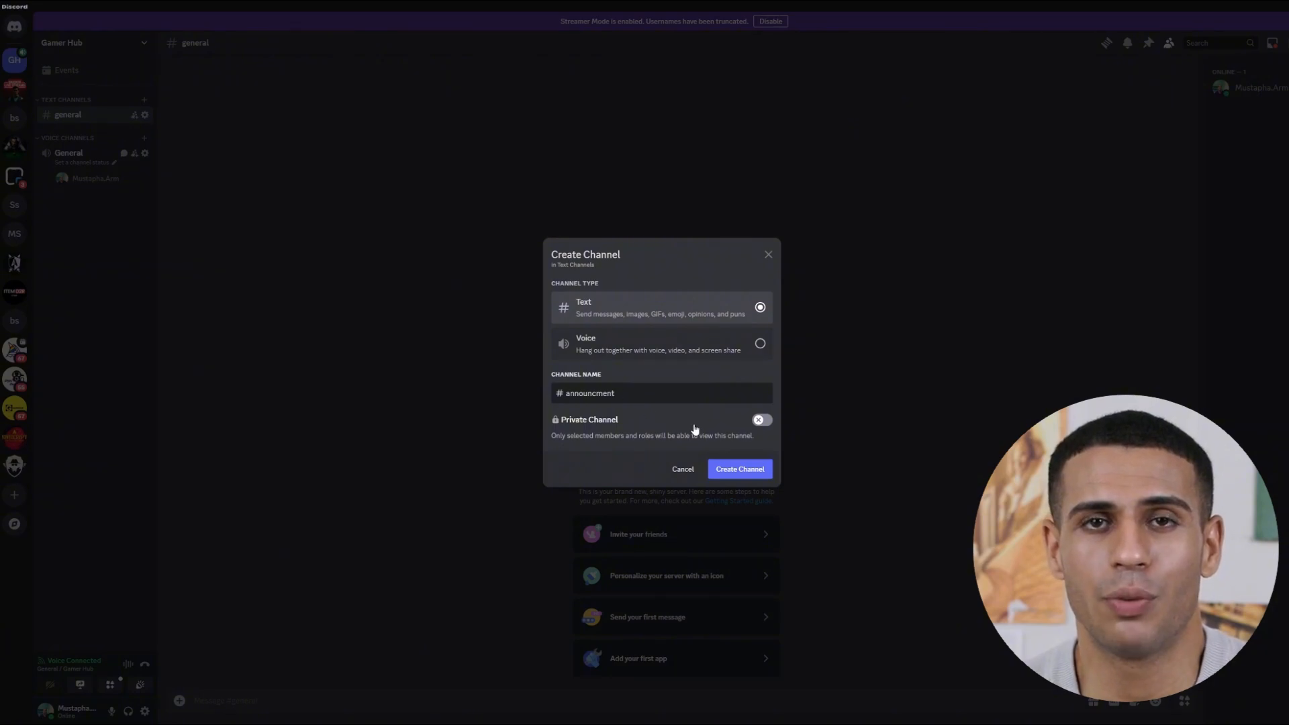
{"action": "left_click", "coordinate": [761, 421]}
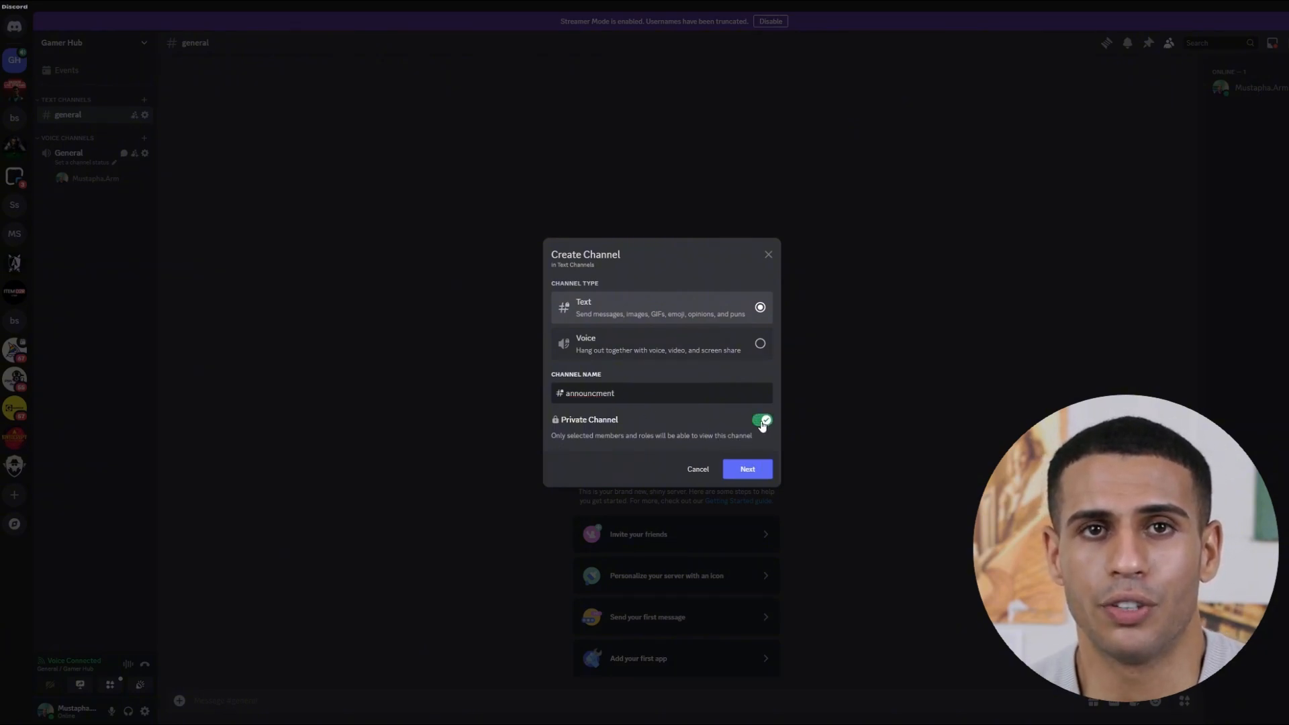
{"action": "left_click", "coordinate": [762, 423]}
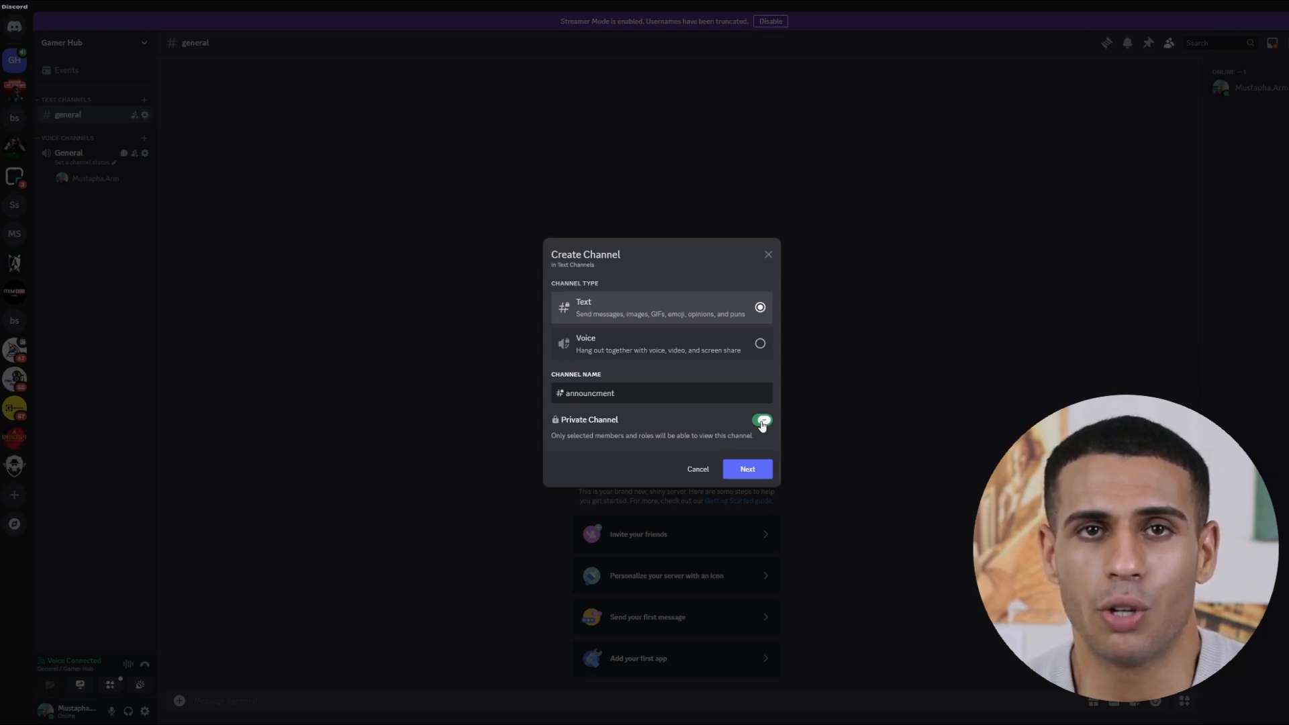
{"action": "left_click", "coordinate": [762, 422]}
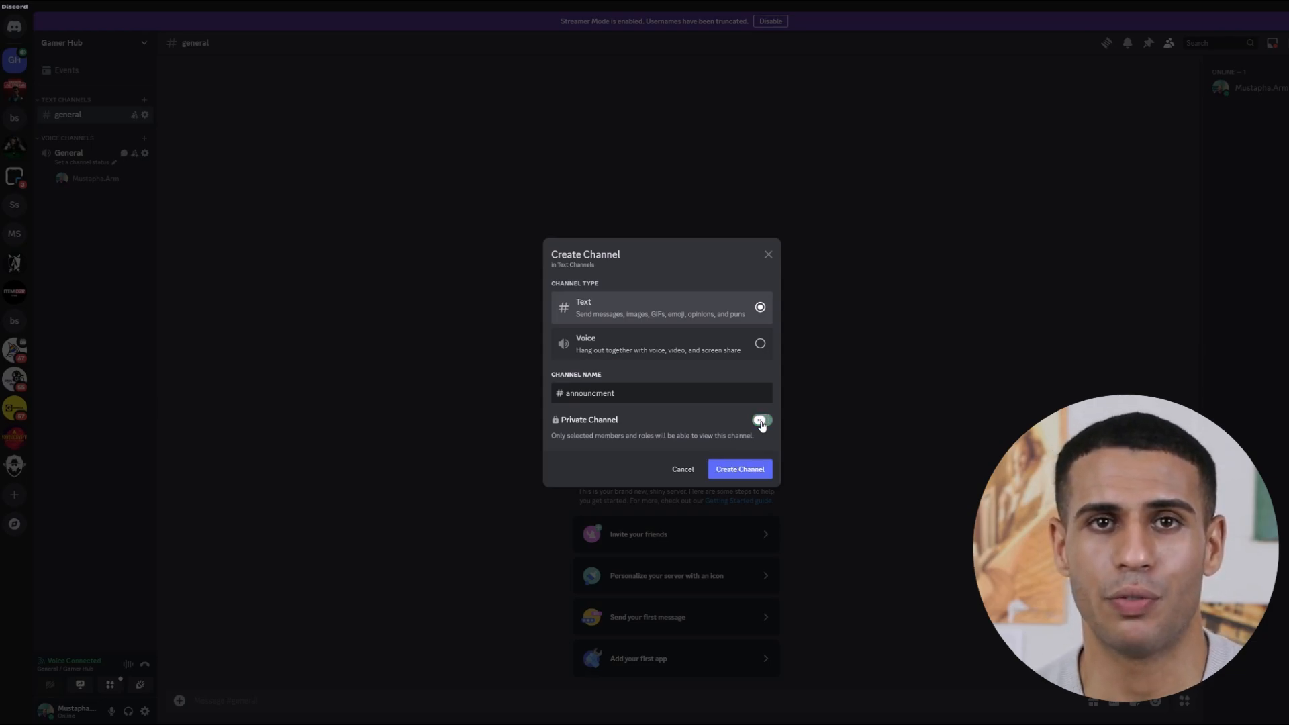
{"action": "left_click", "coordinate": [740, 470]}
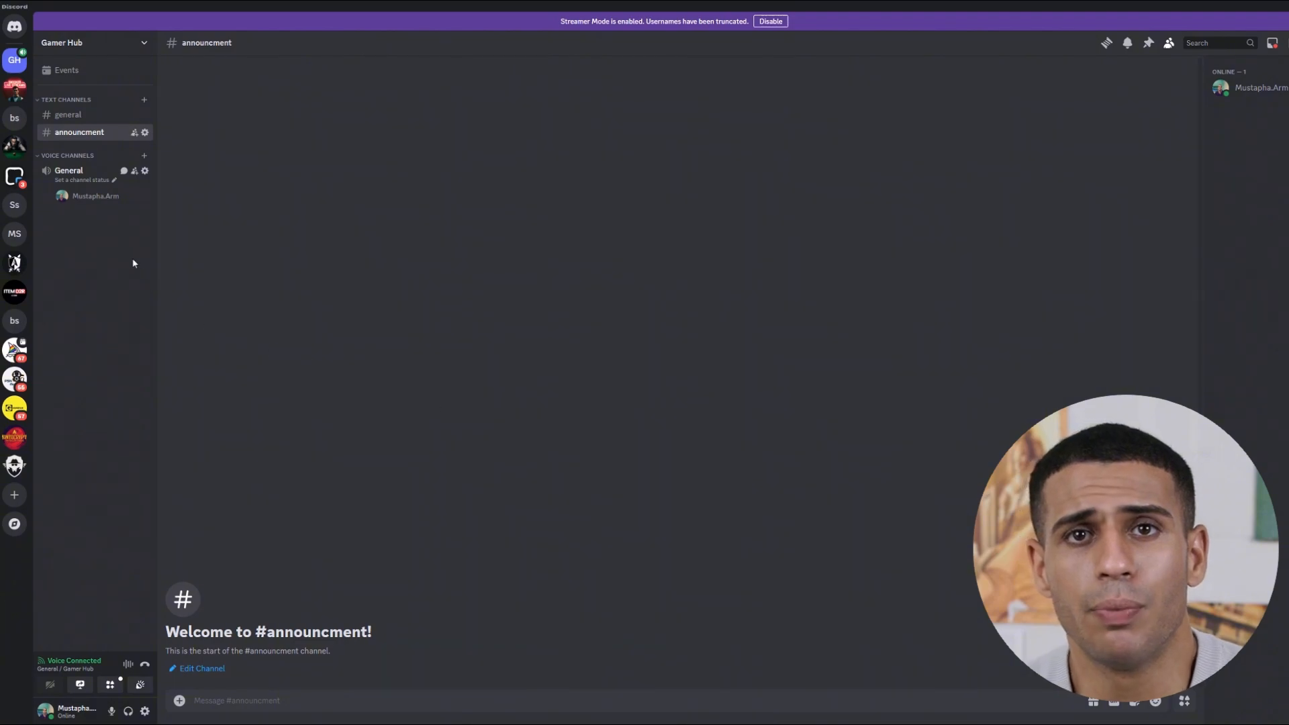
Add a new channel named 'test' to Gamer Hub.
{"action": "left_click", "coordinate": [144, 155]}
{"action": "left_click", "coordinate": [572, 314]}
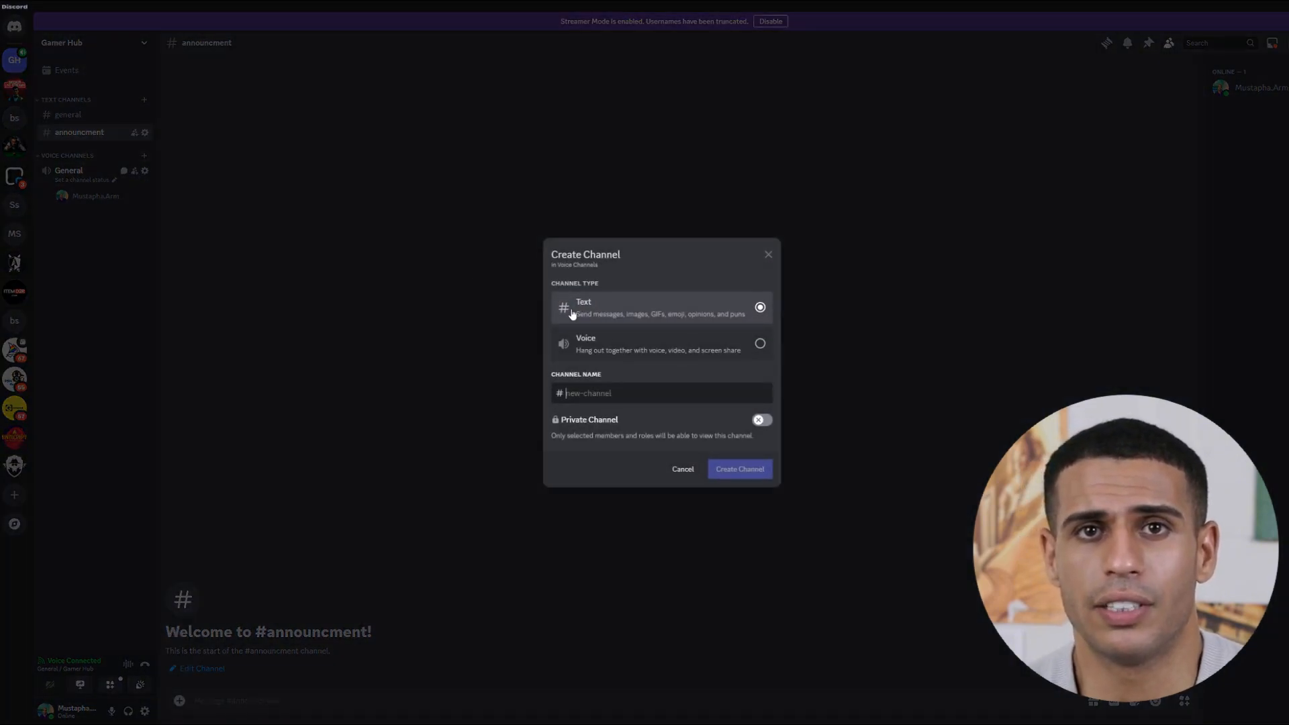
{"action": "type", "text": "test"}
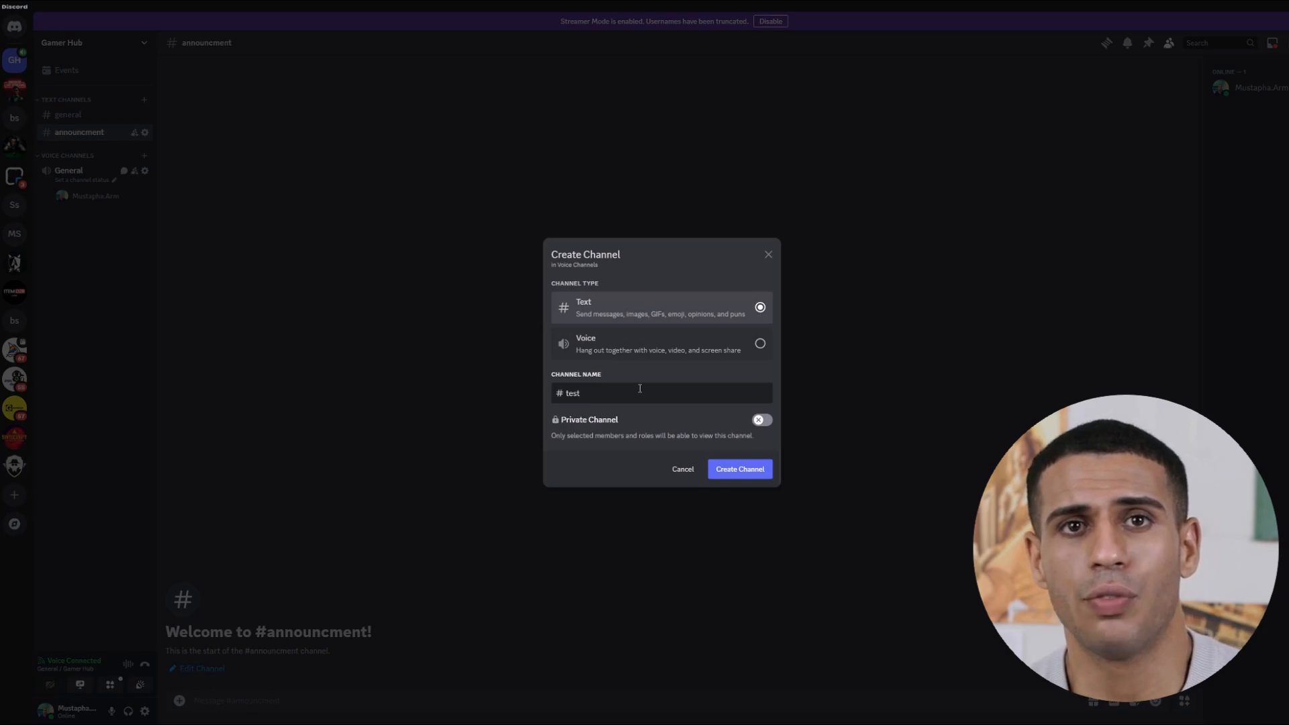
{"action": "left_click", "coordinate": [750, 472]}
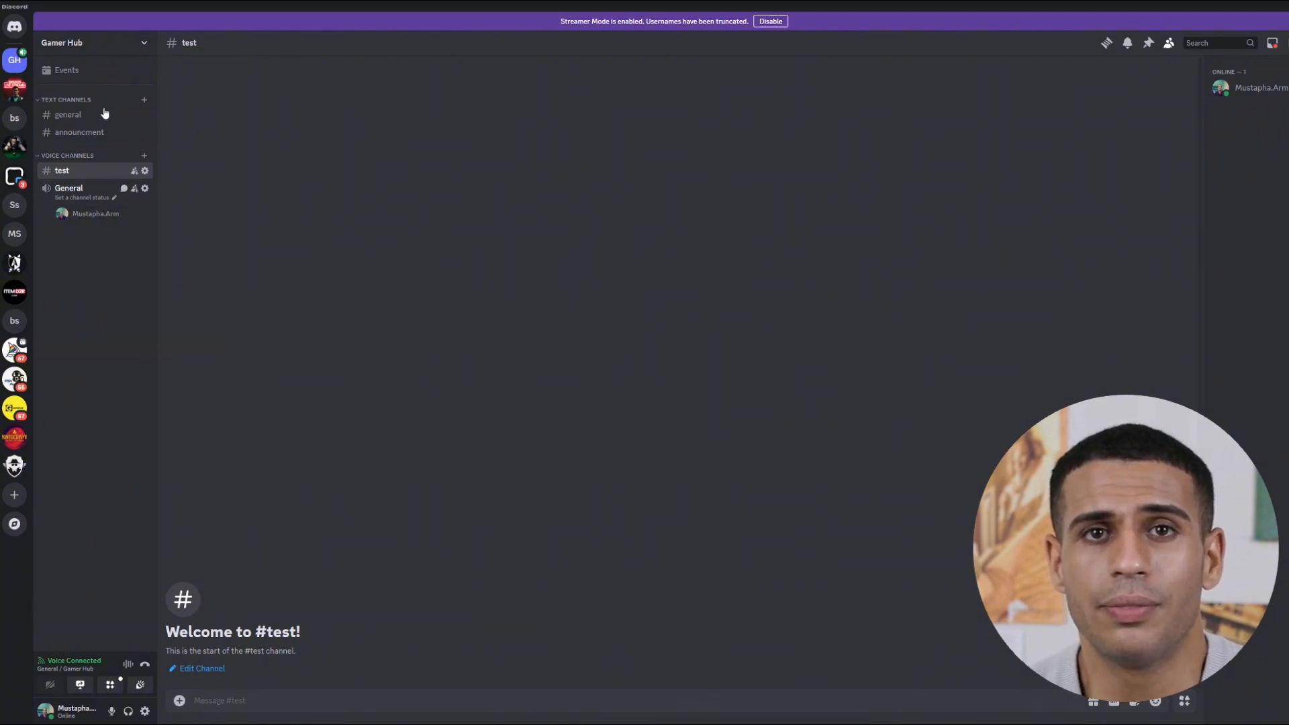
Create a 'test' category and move the general channel into it.
{"action": "left_click", "coordinate": [131, 45]}
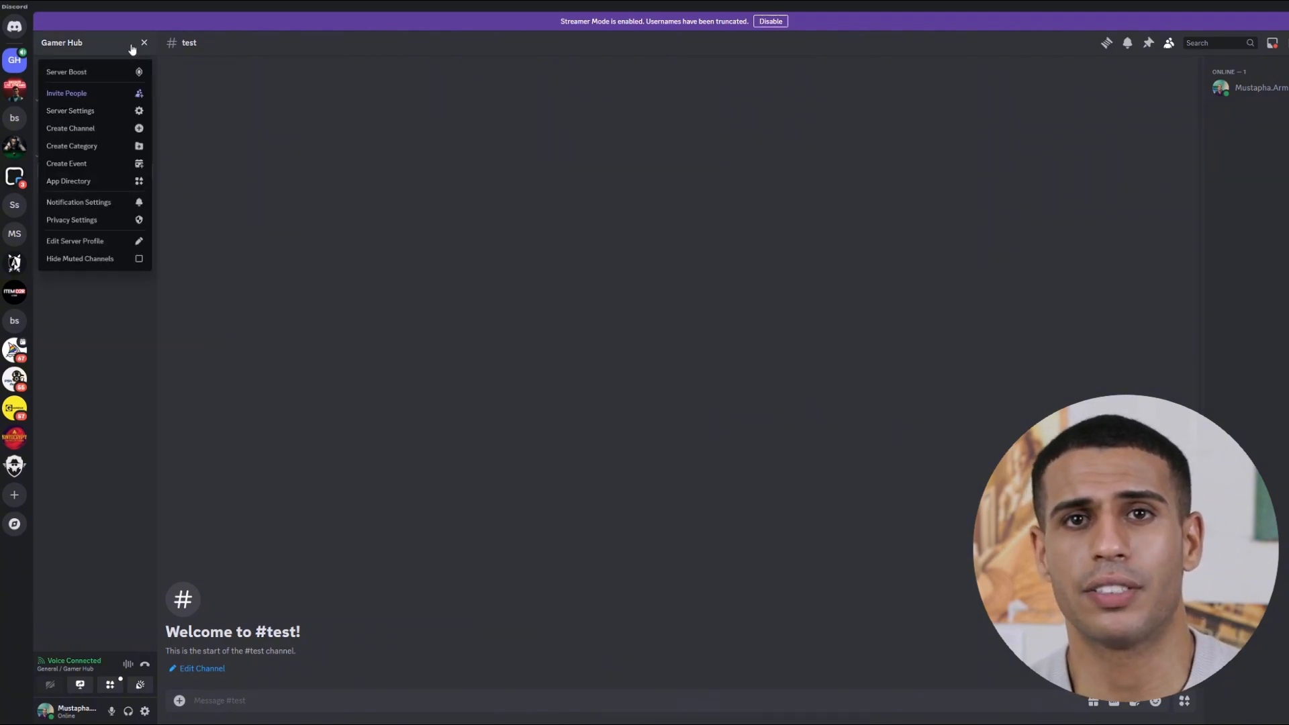
{"action": "left_click", "coordinate": [108, 146]}
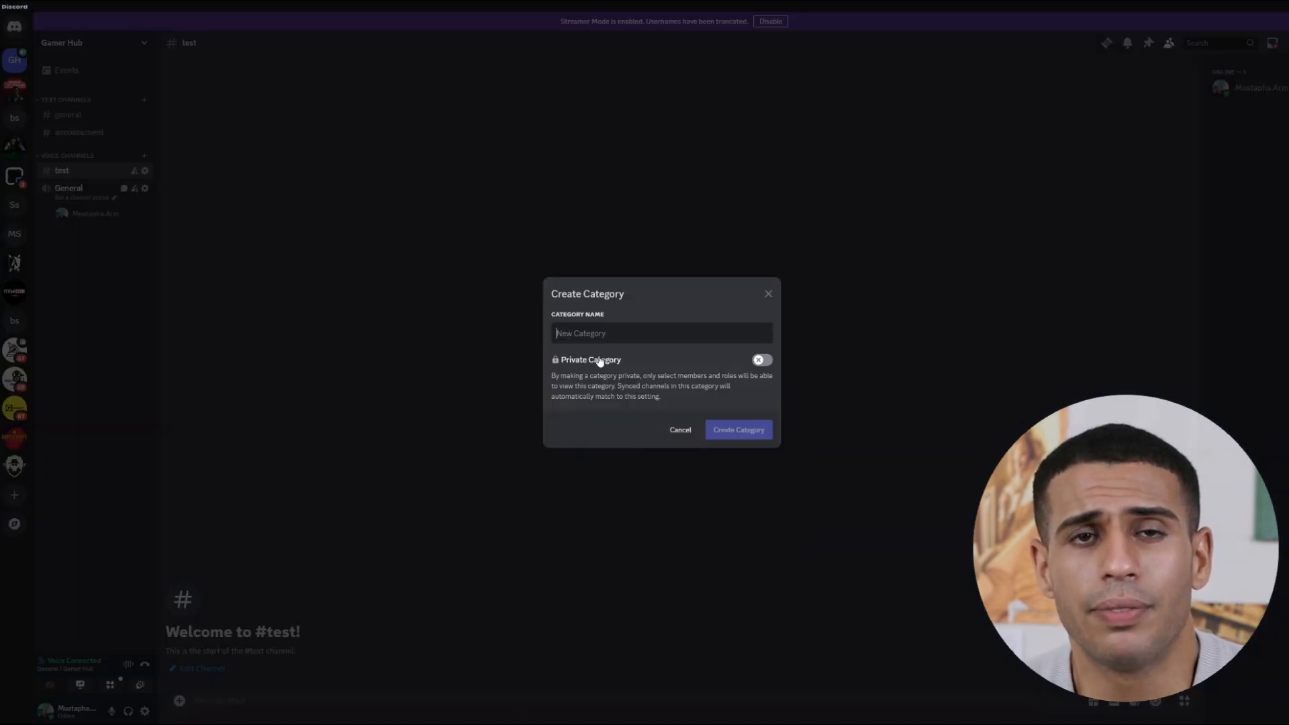
{"action": "type", "text": "test"}
{"action": "key", "text": "Return"}
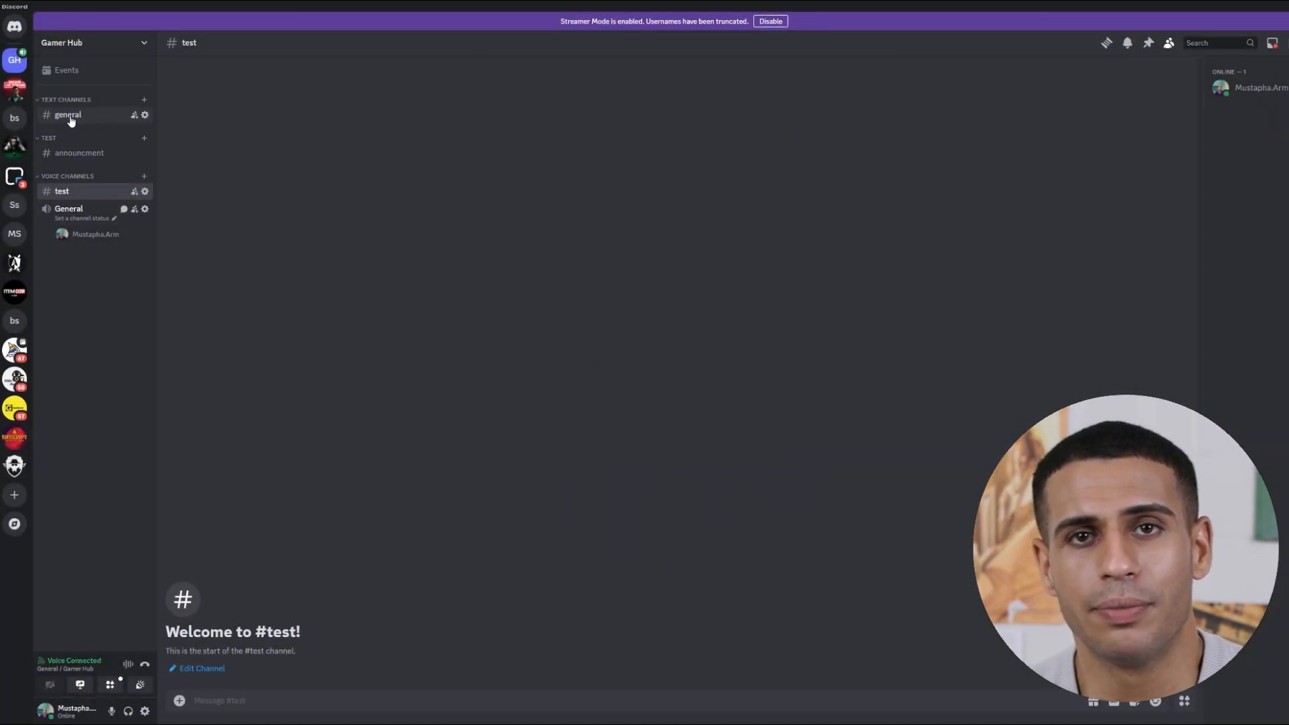
{"action": "left_click_drag", "start_coordinate": [71, 118], "coordinate": [89, 158]}
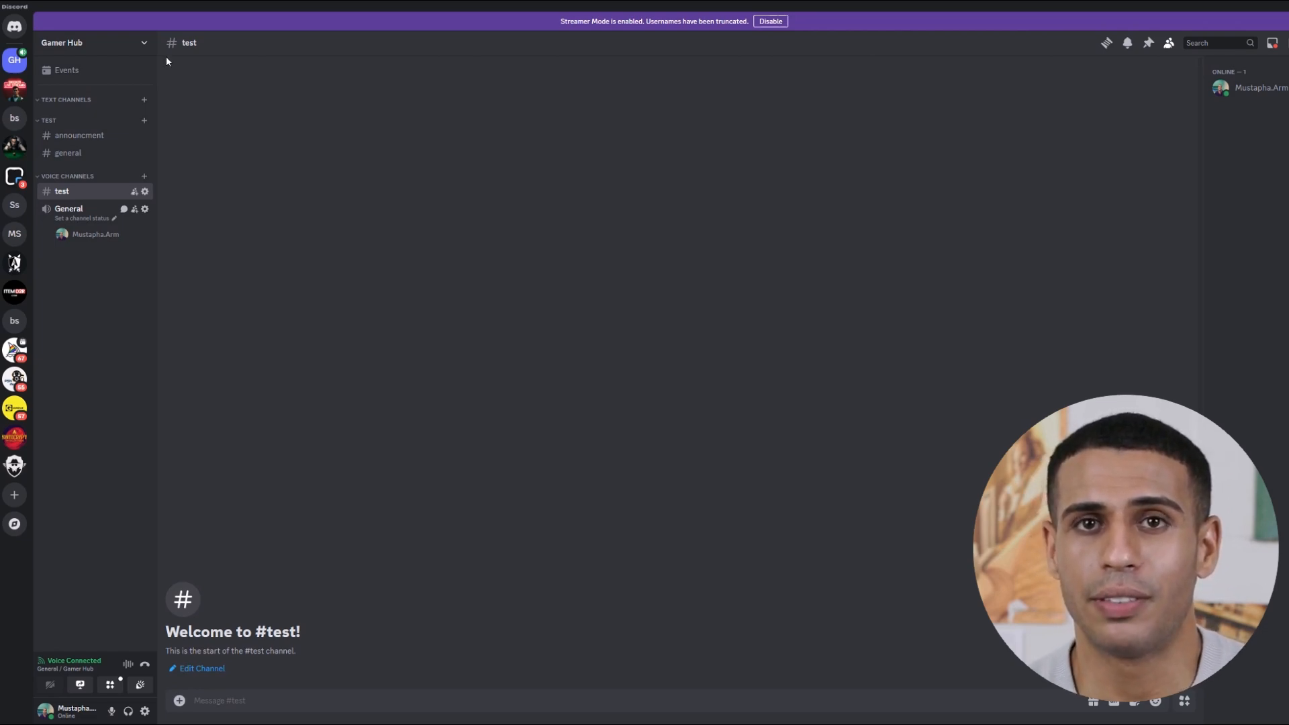
In server settings, create a role named 'Admin' and give it a dark purple colour.
{"action": "left_click", "coordinate": [144, 43]}
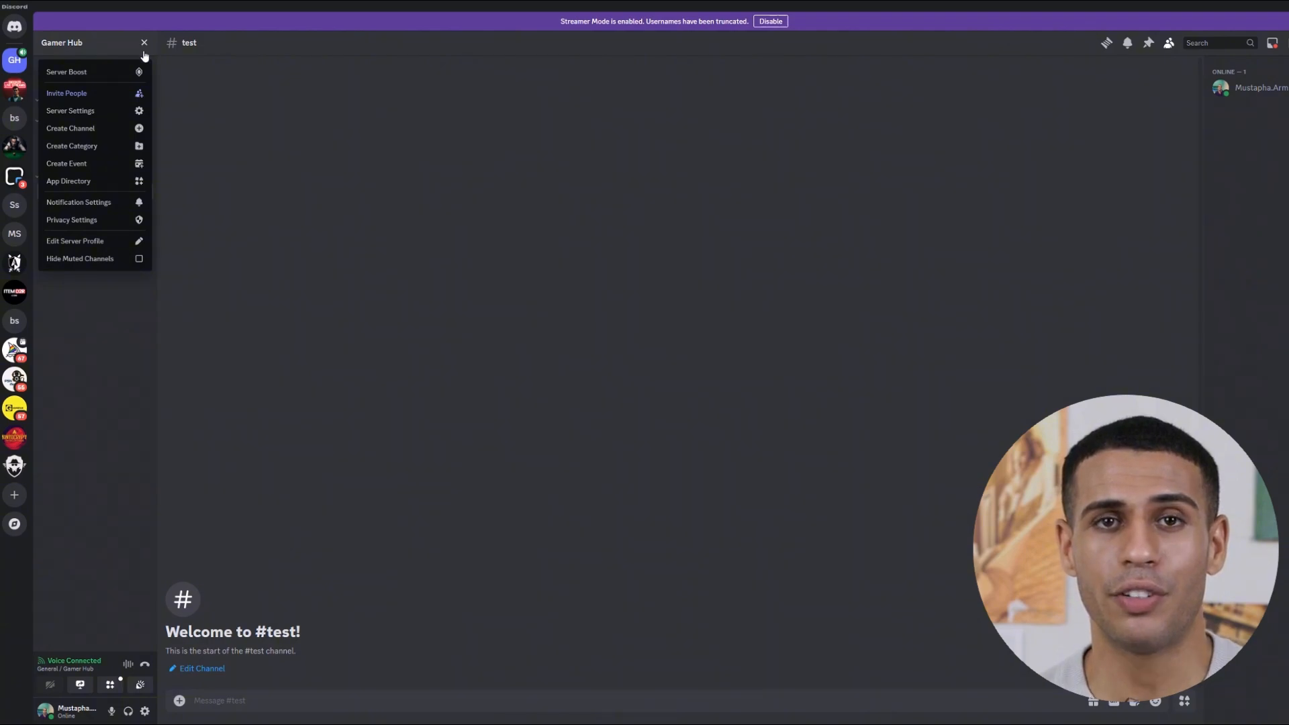
{"action": "left_click", "coordinate": [108, 110]}
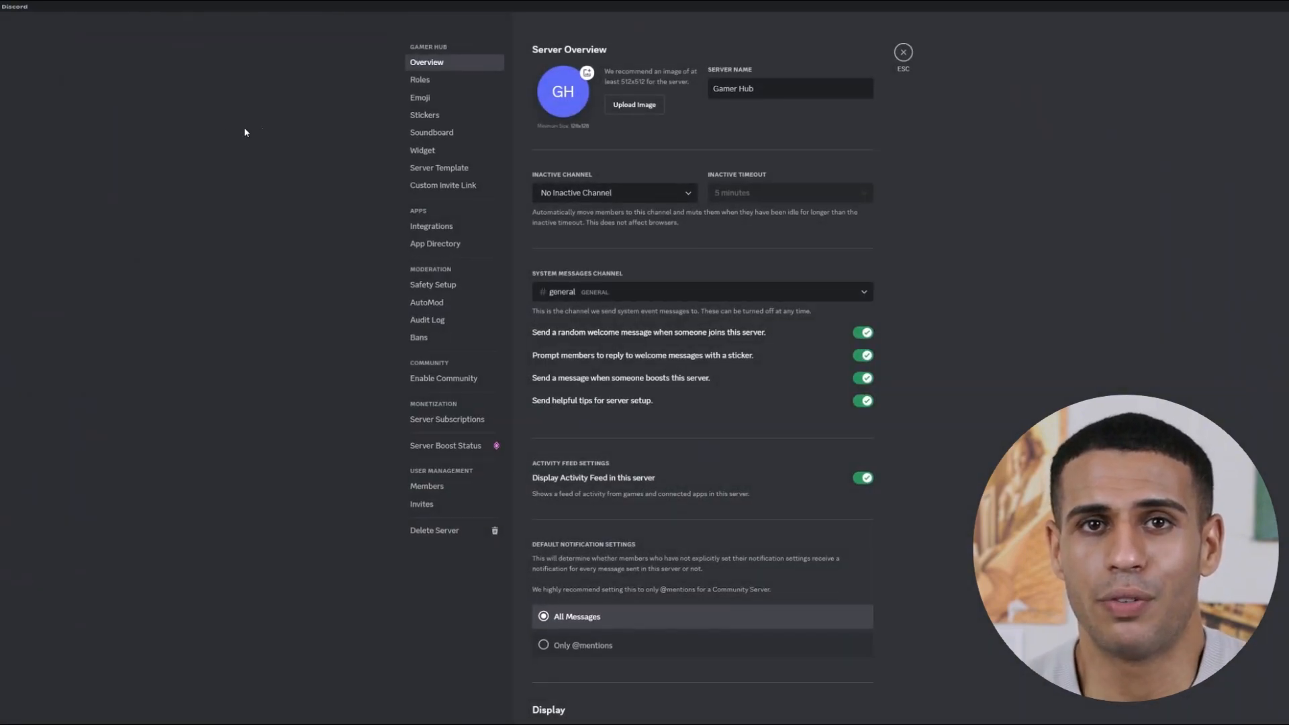
{"action": "left_click", "coordinate": [416, 80]}
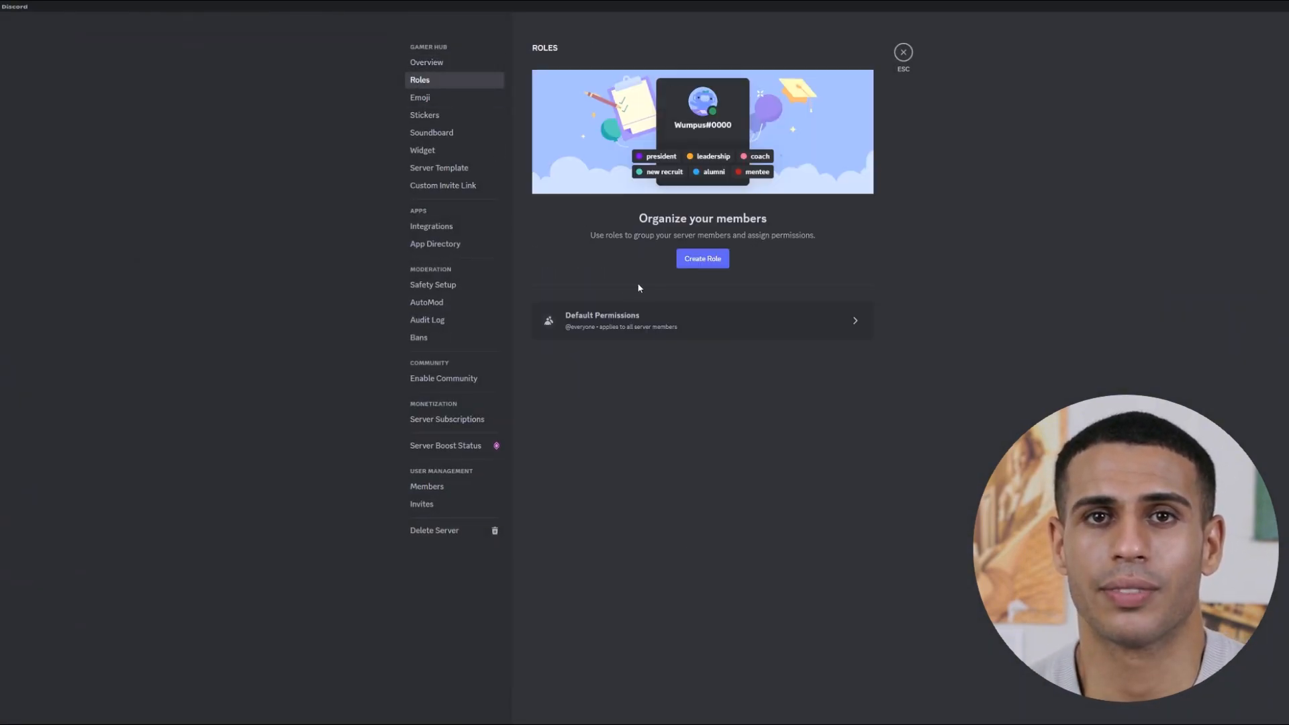
{"action": "left_click", "coordinate": [704, 260]}
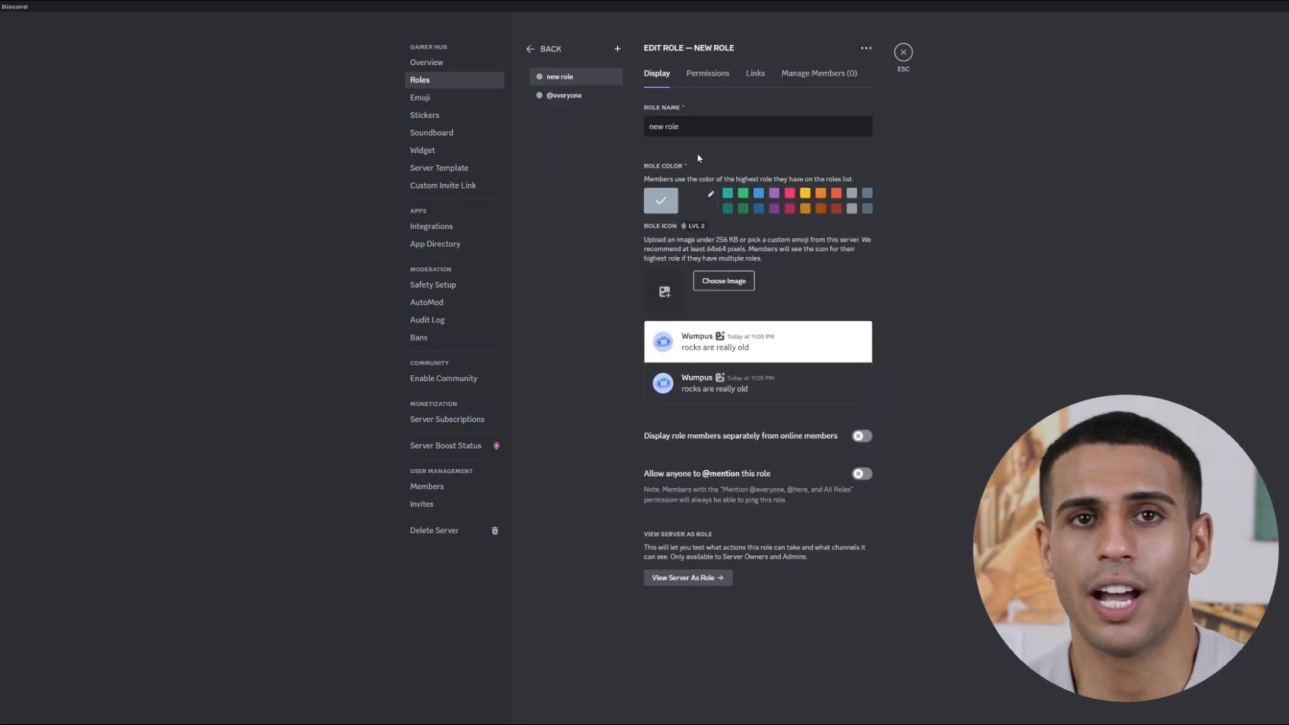
{"action": "type", "text": "Admin"}
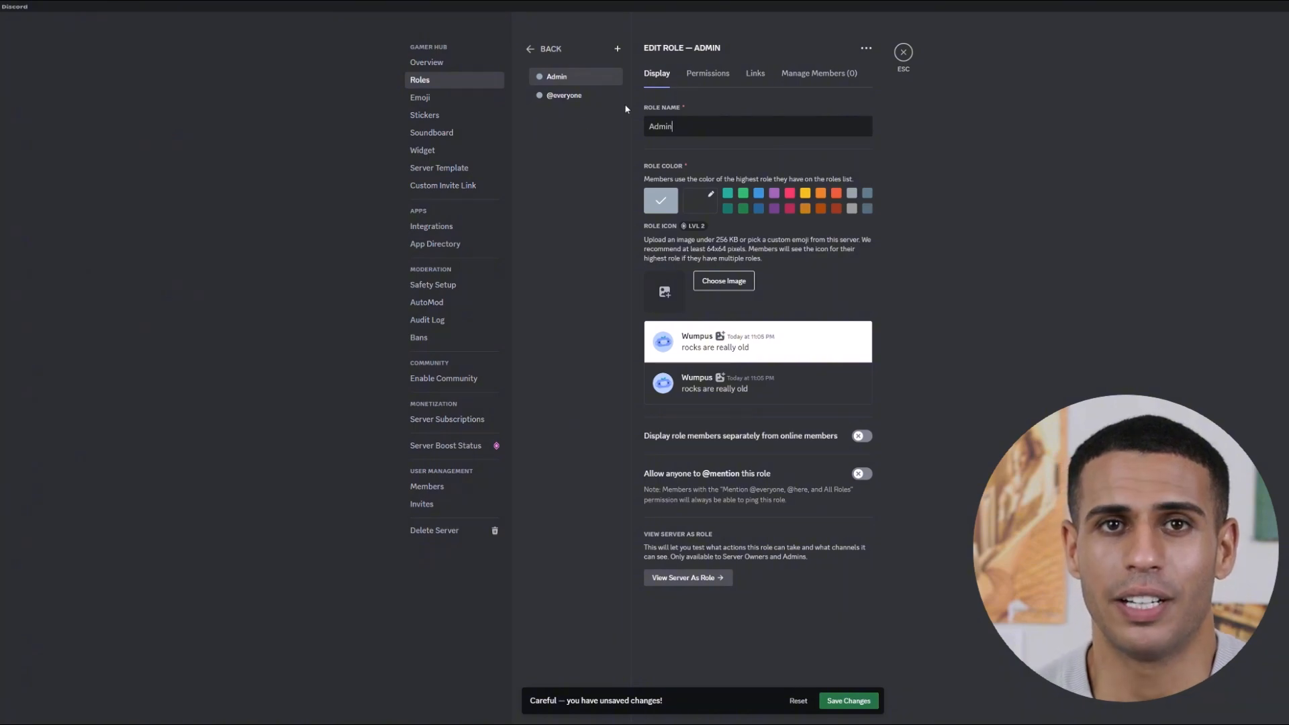
{"action": "left_click", "coordinate": [776, 194]}
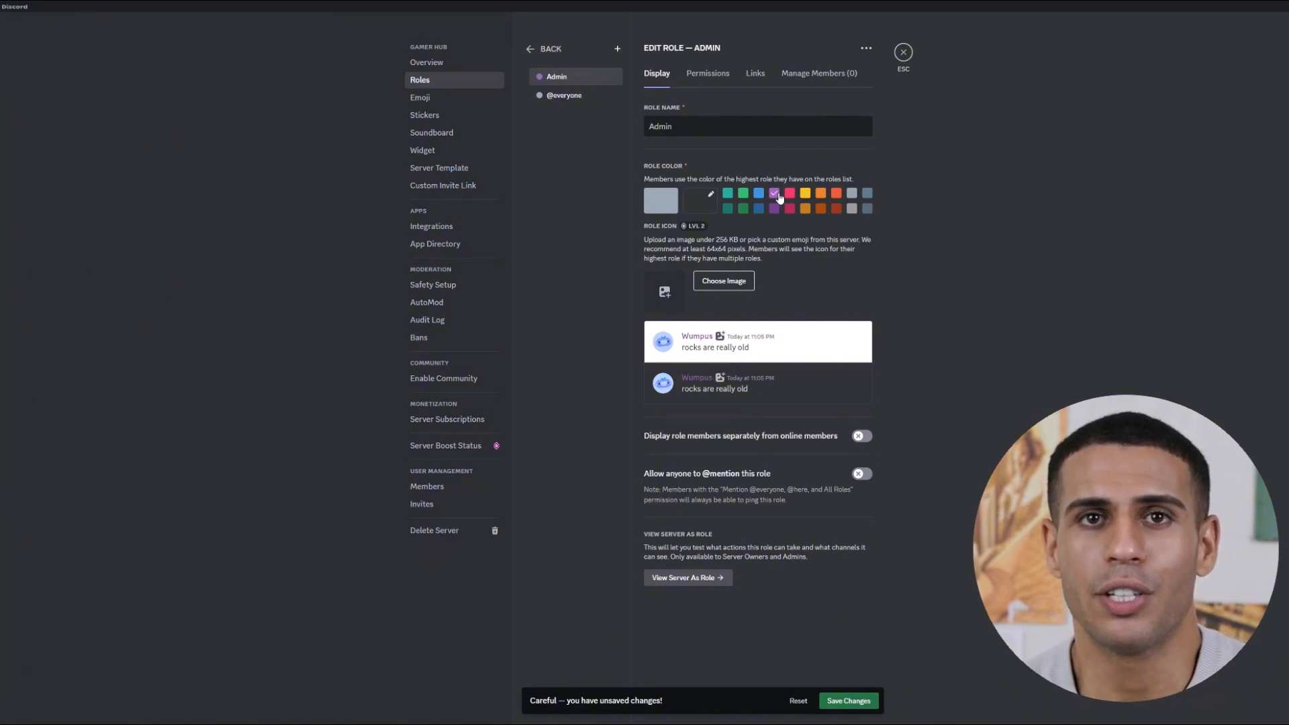
{"action": "left_click", "coordinate": [775, 209]}
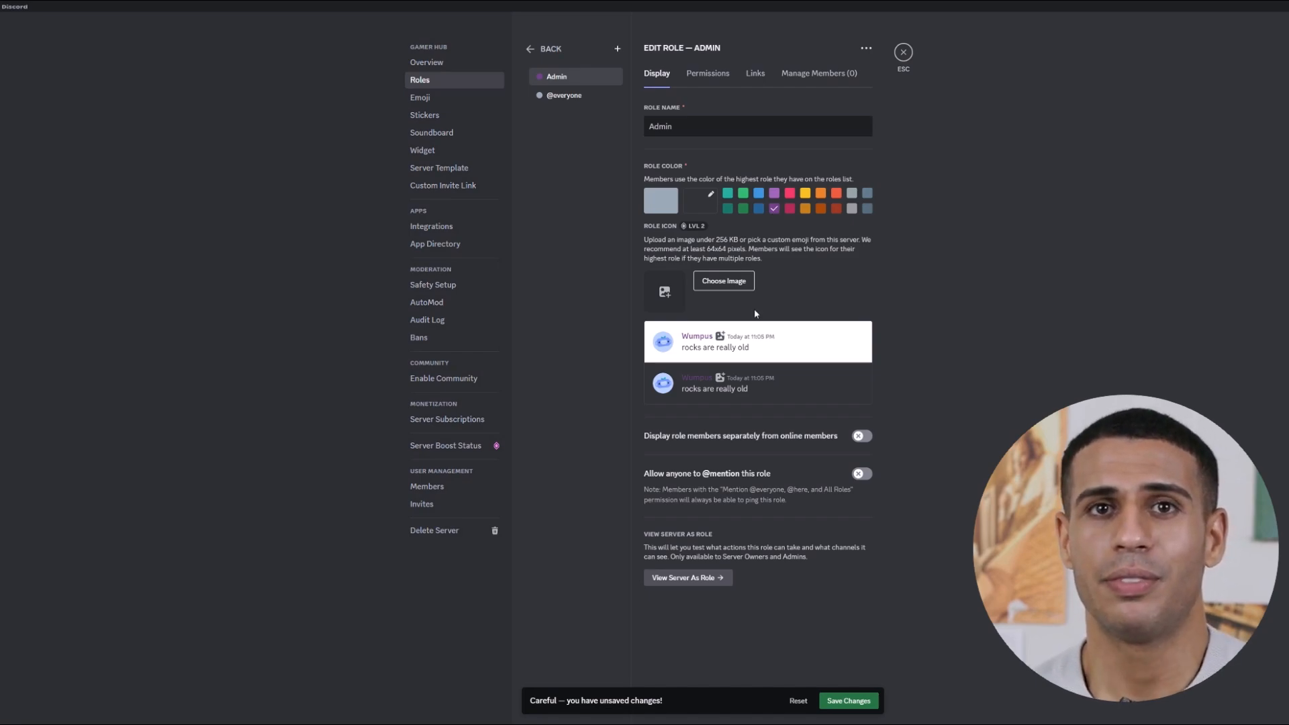
Enable Manage Roles, View Channels, Manage Channels and Kick Members for Admin, then save.
{"action": "left_click", "coordinate": [709, 71]}
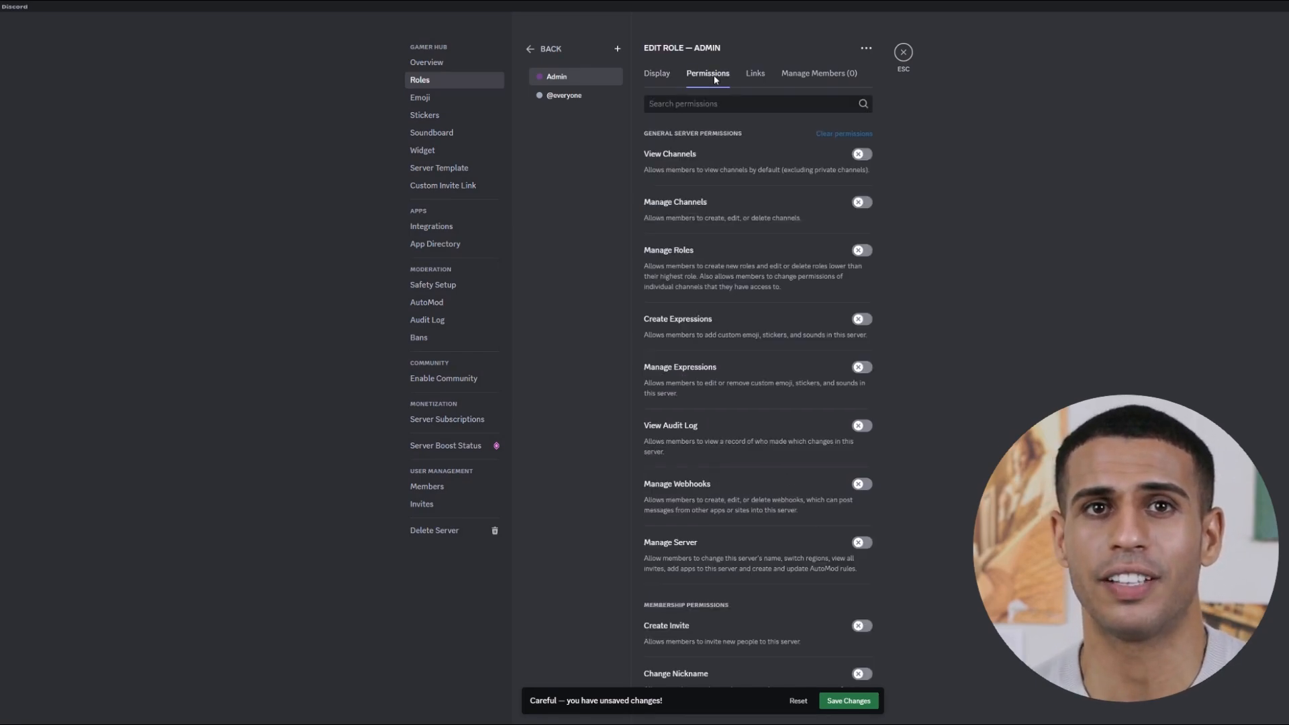
{"action": "left_click", "coordinate": [860, 251]}
{"action": "left_click", "coordinate": [862, 155]}
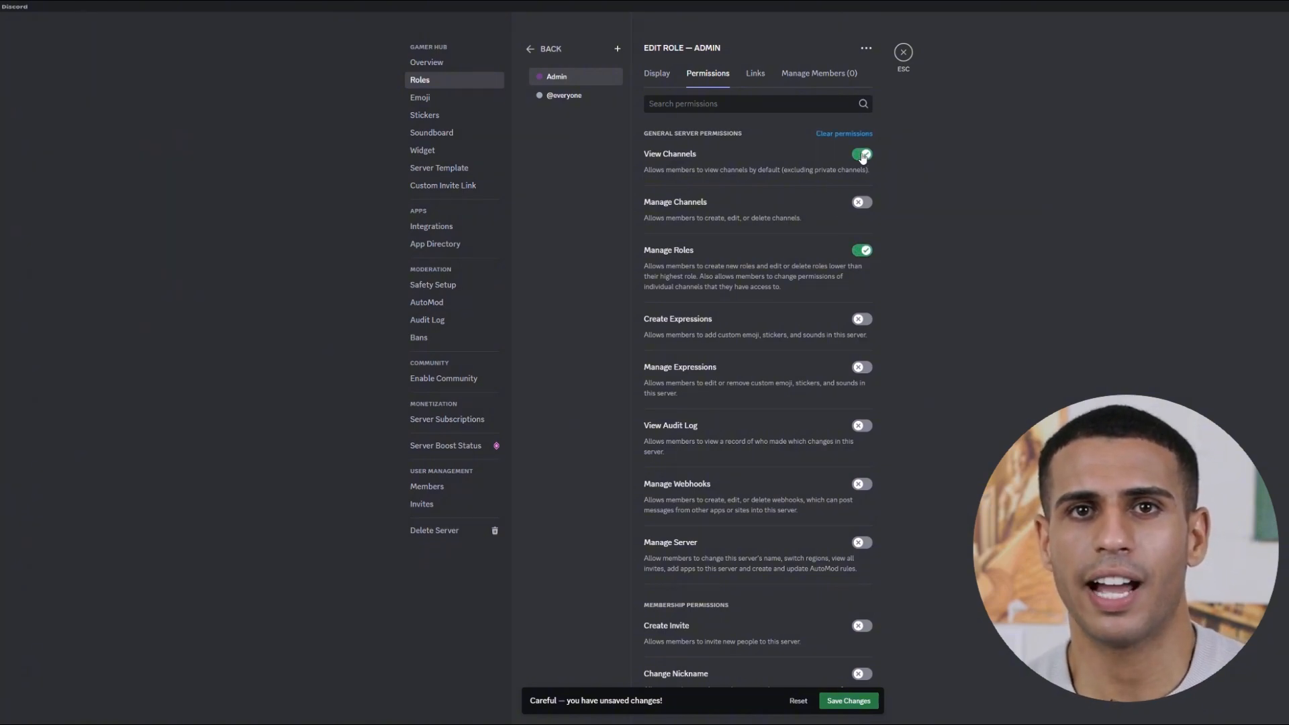
{"action": "left_click", "coordinate": [859, 203]}
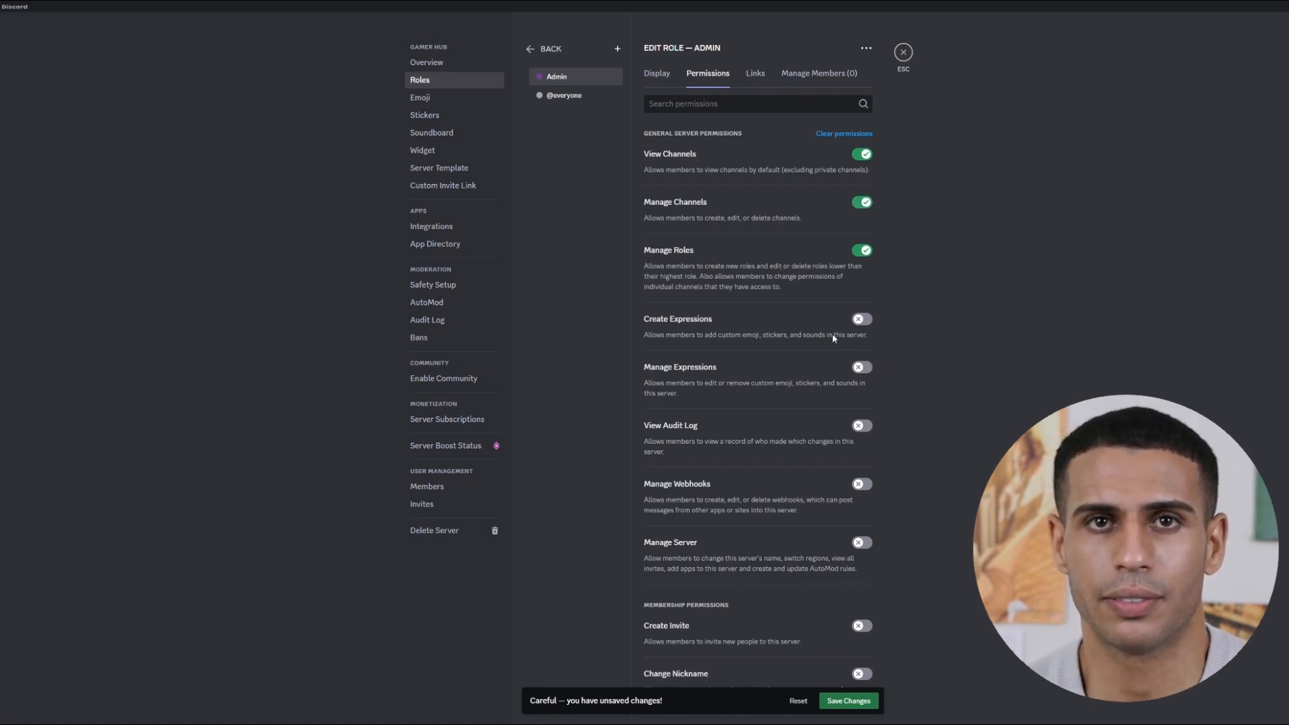
{"action": "scroll", "coordinate": [836, 340], "scroll_direction": "down", "scroll_amount": 4}
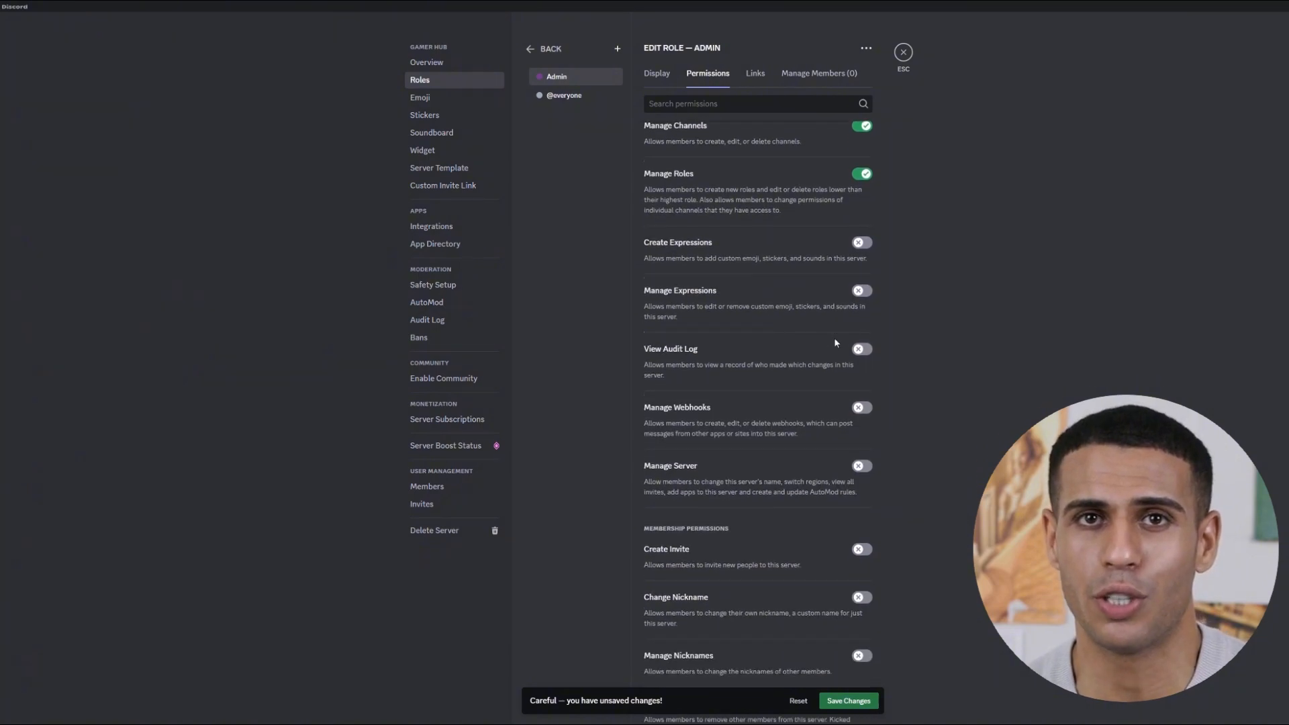
{"action": "scroll", "coordinate": [835, 342], "scroll_direction": "down", "scroll_amount": 3}
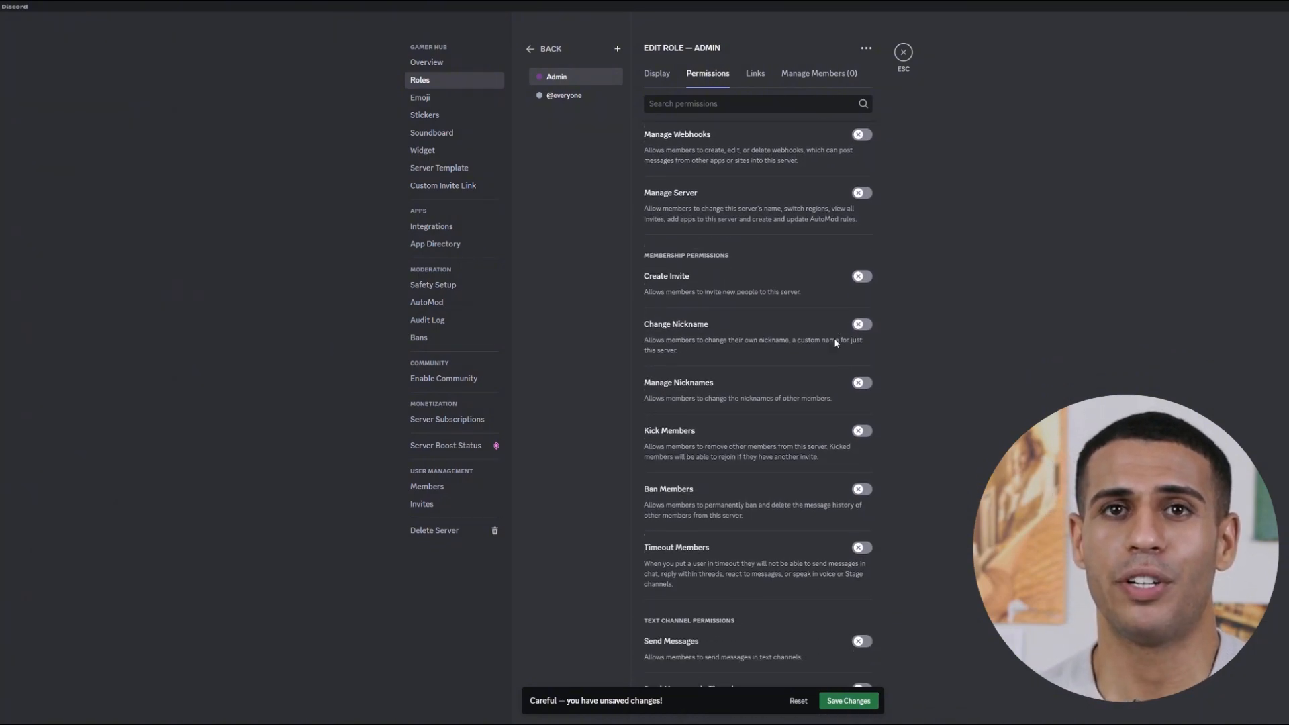
{"action": "left_click", "coordinate": [863, 418]}
{"action": "left_click", "coordinate": [859, 704]}
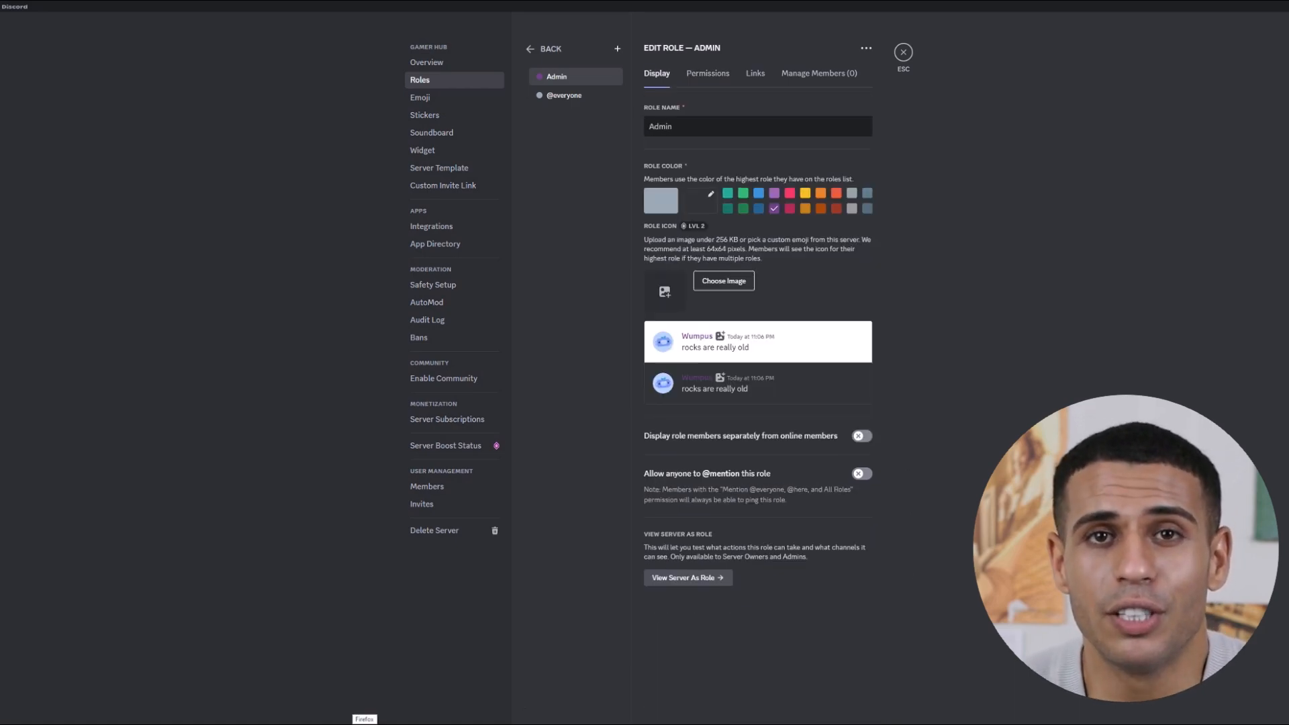
Assign the Admin role to the only member on the Server Members list.
{"action": "left_click", "coordinate": [426, 486]}
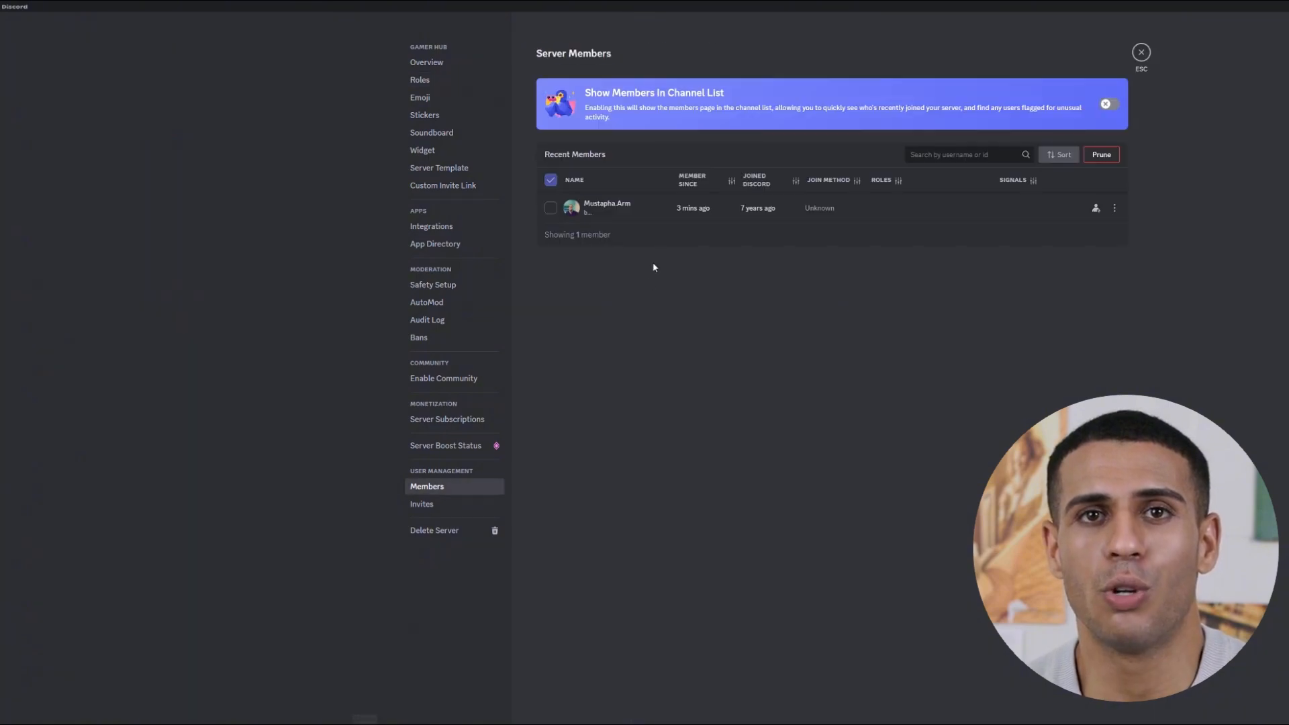
{"action": "right_click", "coordinate": [650, 208]}
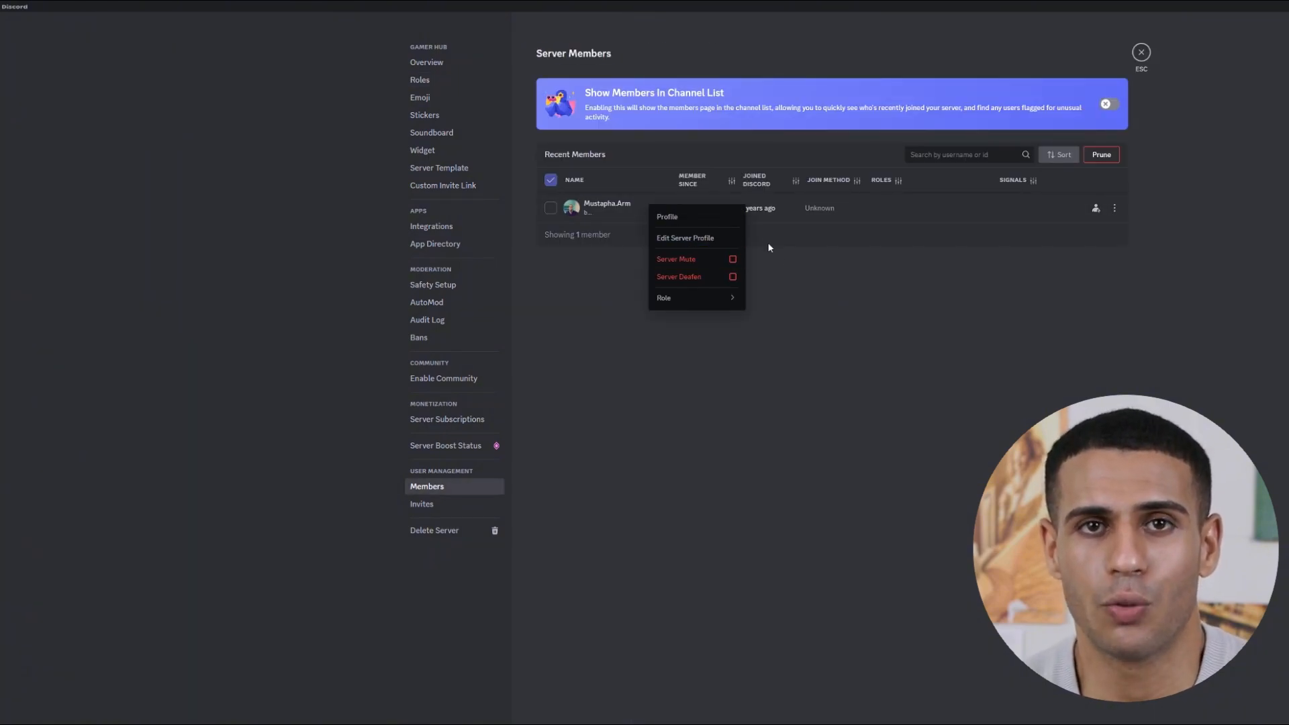
{"action": "mouse_move", "coordinate": [704, 300]}
{"action": "left_click", "coordinate": [813, 306]}
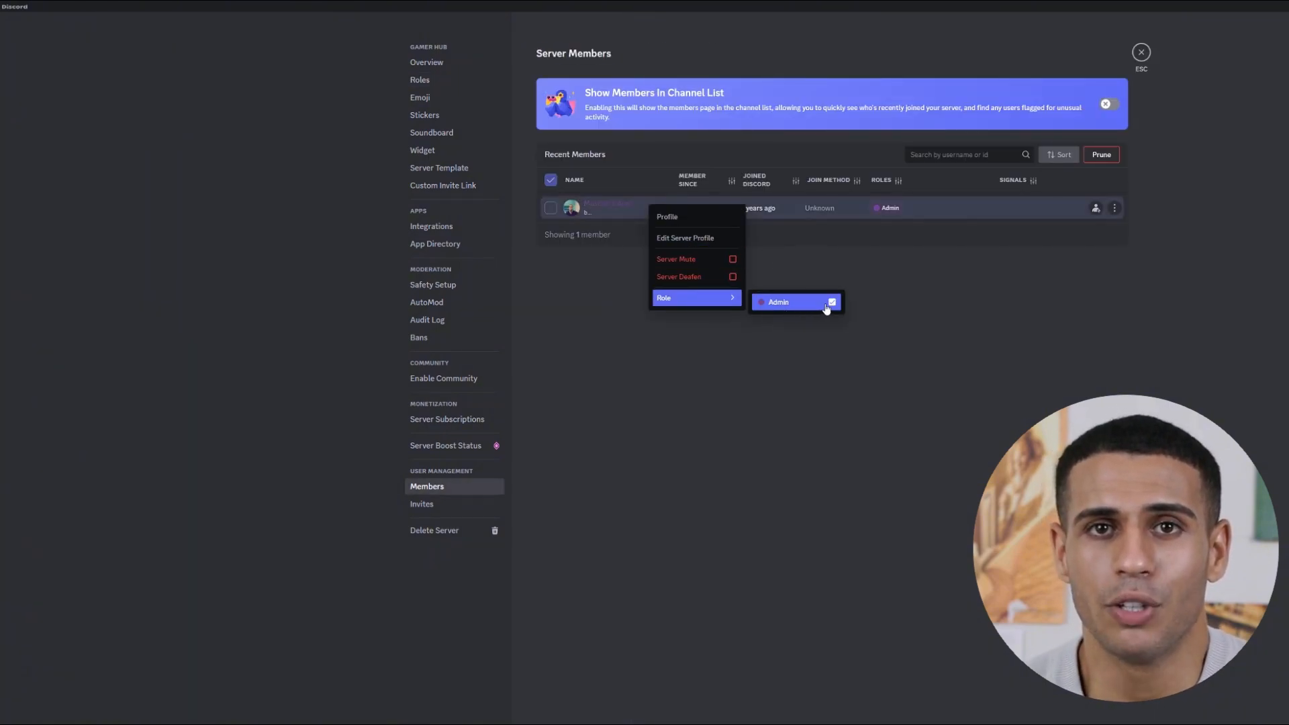
{"action": "left_click", "coordinate": [889, 369]}
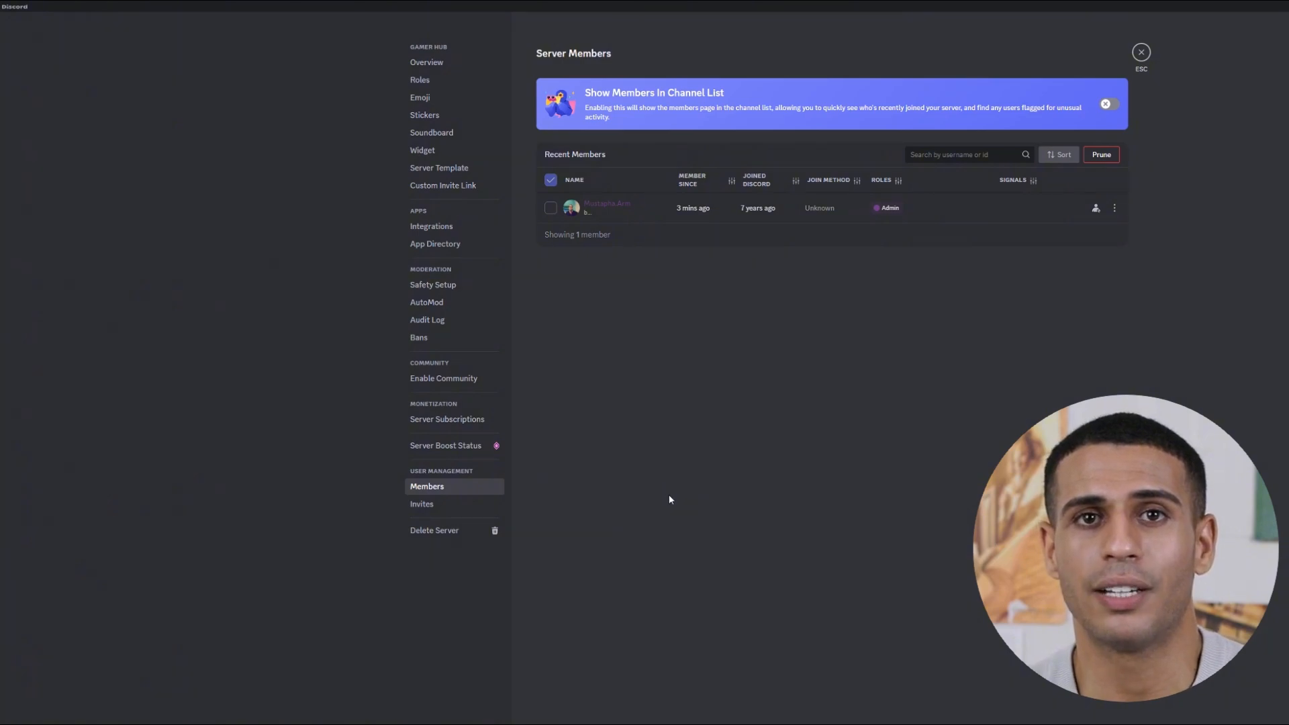
{"action": "key", "text": "Escape"}
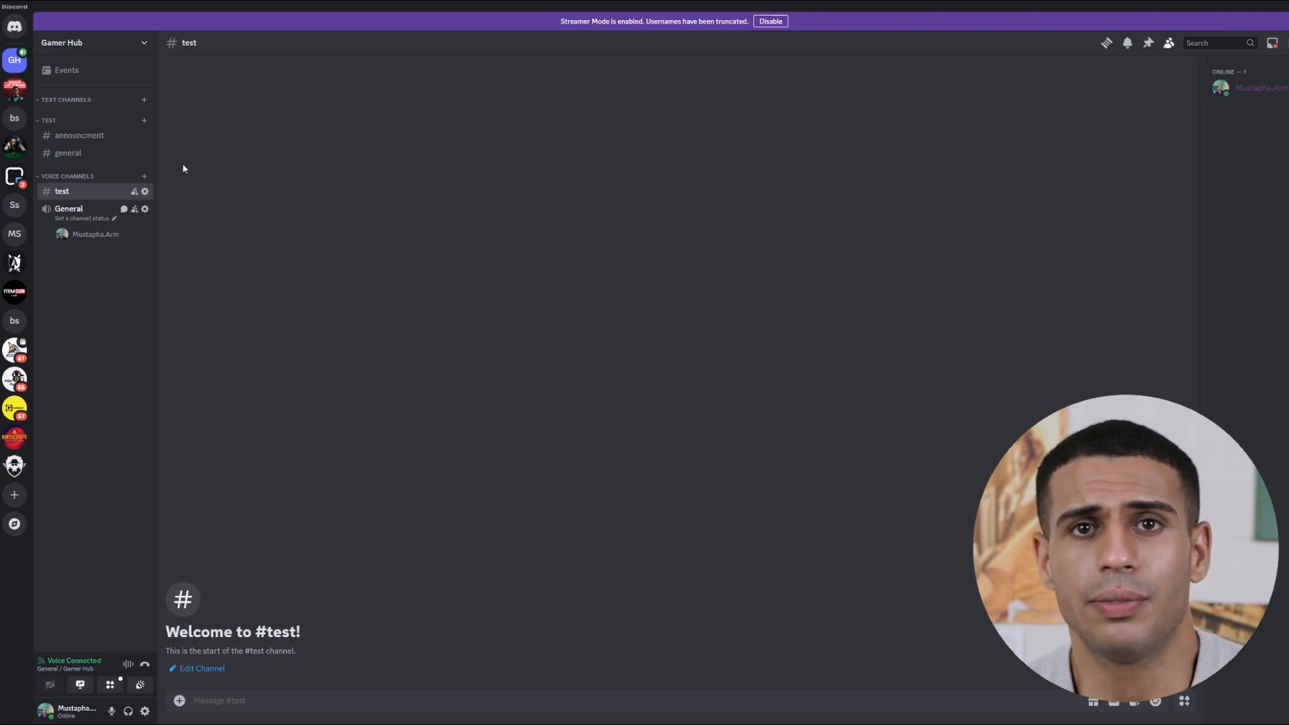
{"action": "left_click", "coordinate": [145, 135]}
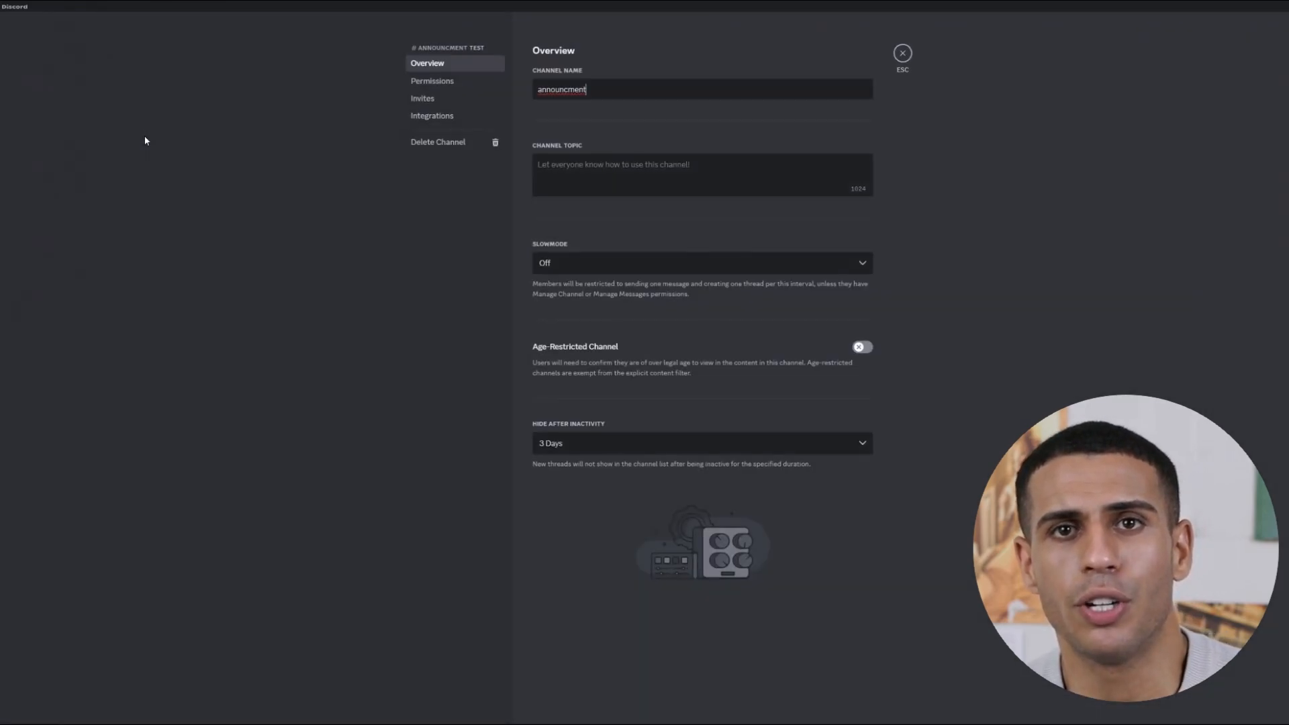
{"action": "left_click", "coordinate": [431, 82]}
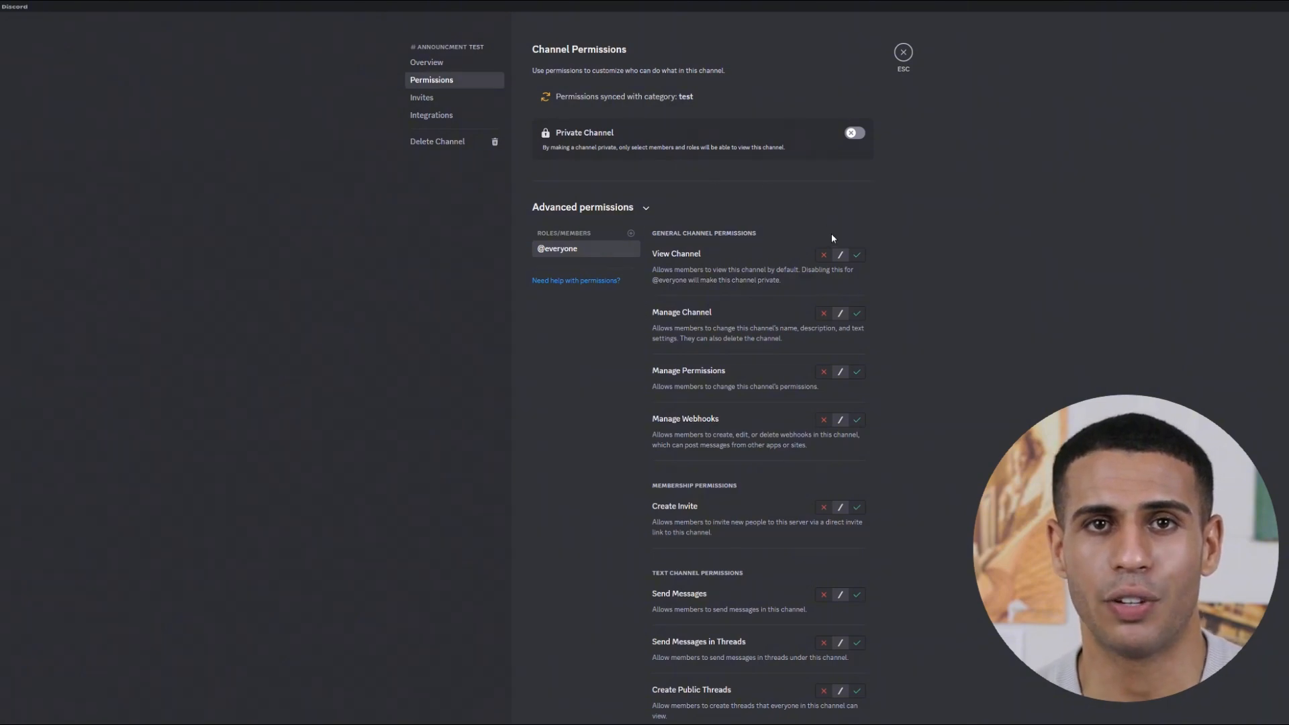
{"action": "left_click", "coordinate": [857, 255]}
{"action": "left_click", "coordinate": [856, 314]}
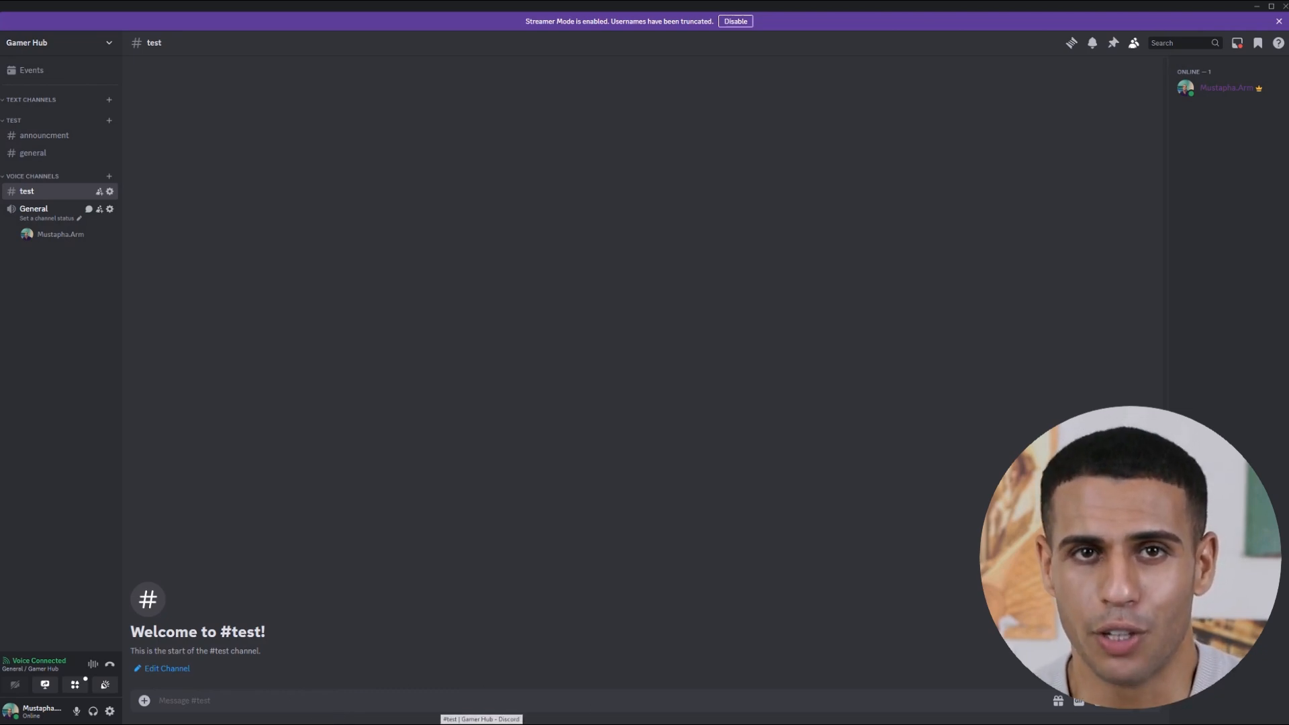
Via Invite People, set the link to expire Never, generate it and copy it.
{"action": "left_click", "coordinate": [68, 46]}
{"action": "left_click", "coordinate": [56, 94]}
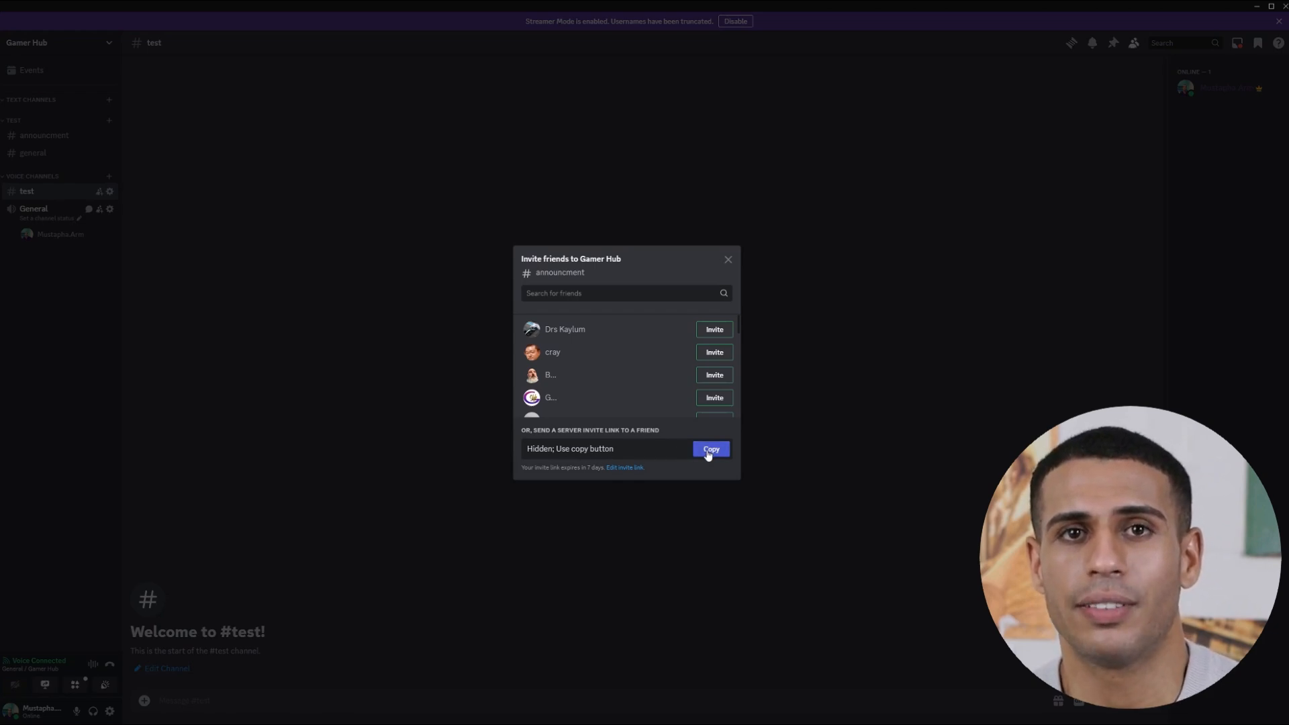
{"action": "left_click", "coordinate": [655, 449]}
{"action": "left_click", "coordinate": [658, 452]}
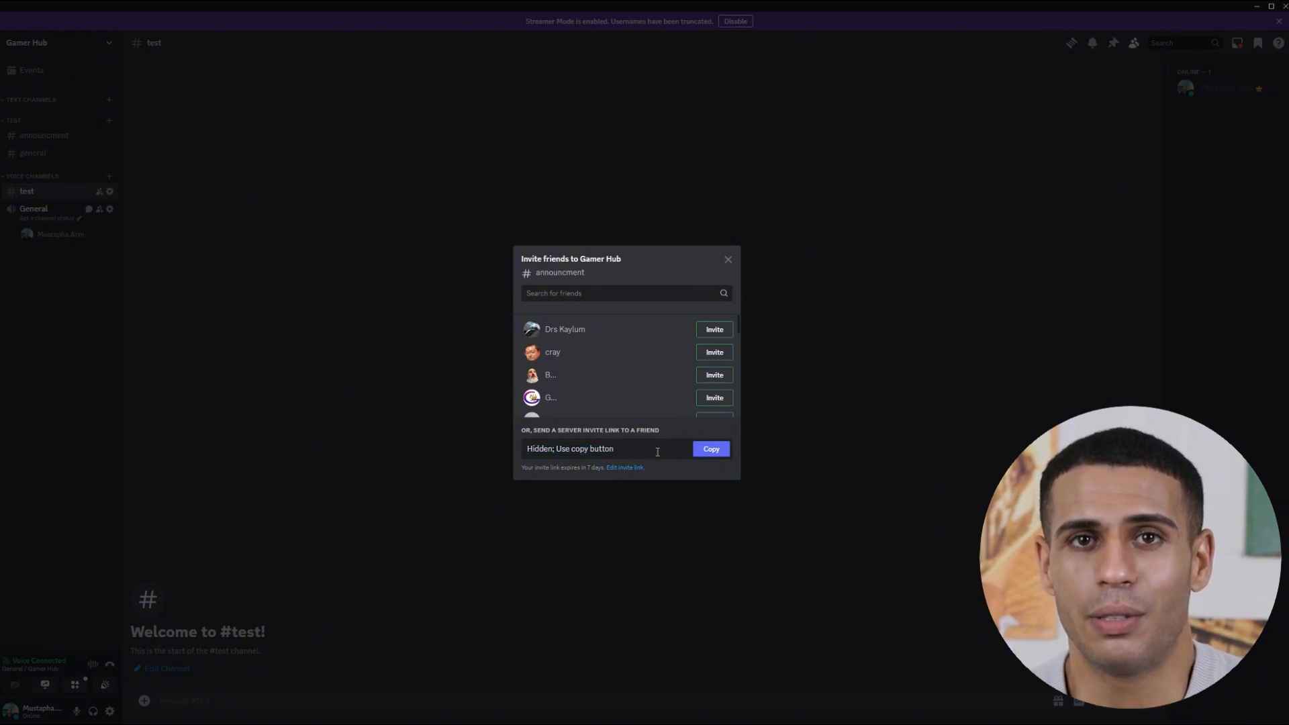
{"action": "left_click", "coordinate": [618, 468]}
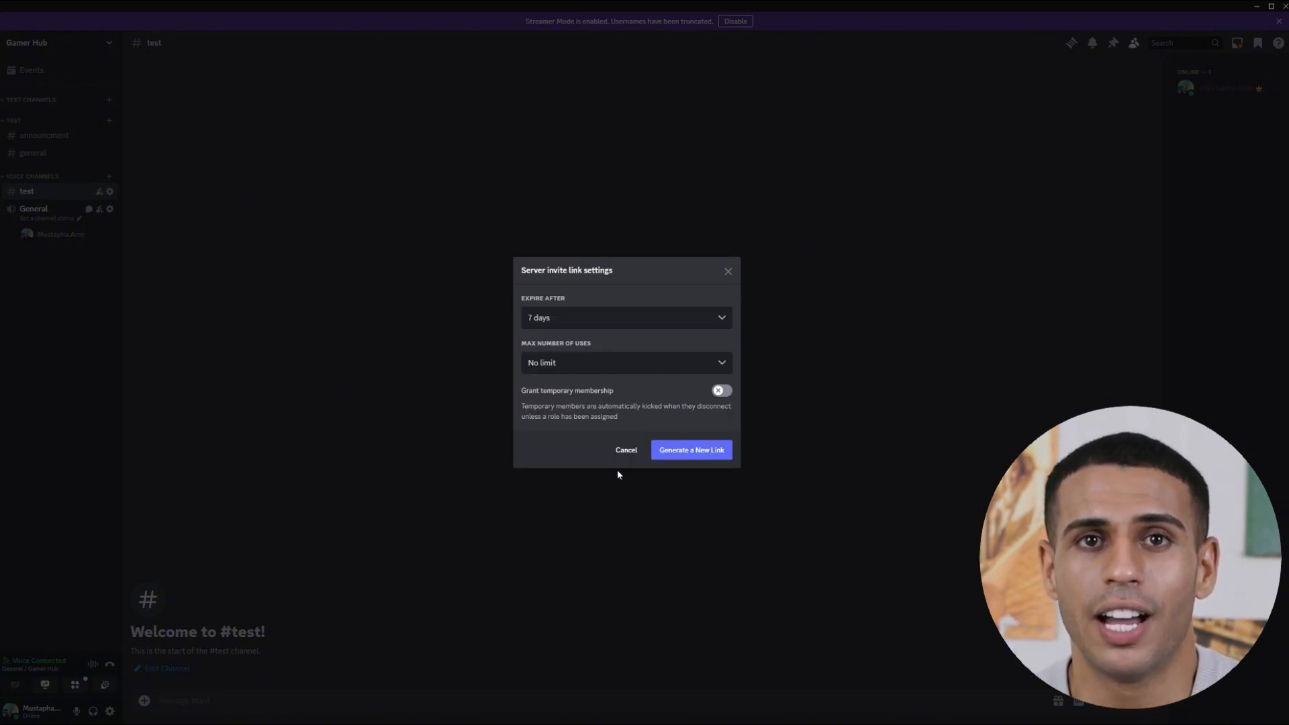
{"action": "left_click", "coordinate": [614, 325]}
{"action": "left_click", "coordinate": [579, 478]}
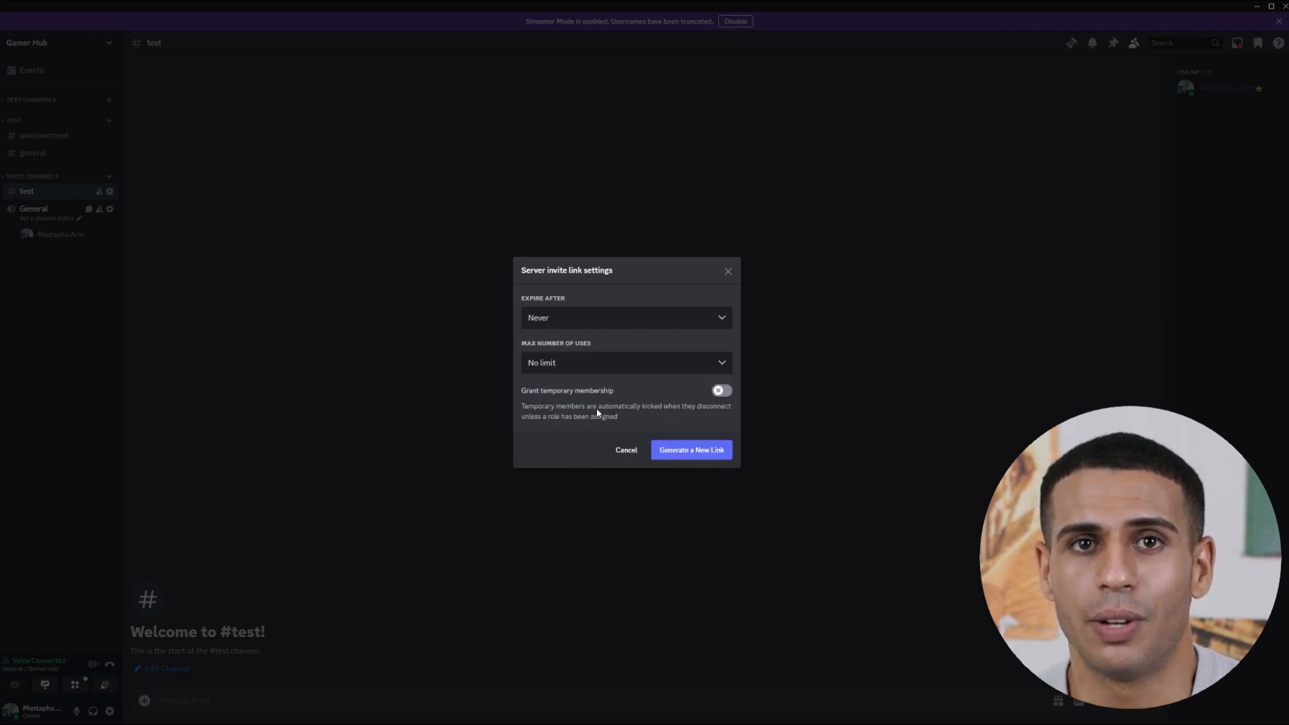
{"action": "left_click", "coordinate": [693, 449]}
{"action": "left_click", "coordinate": [708, 451]}
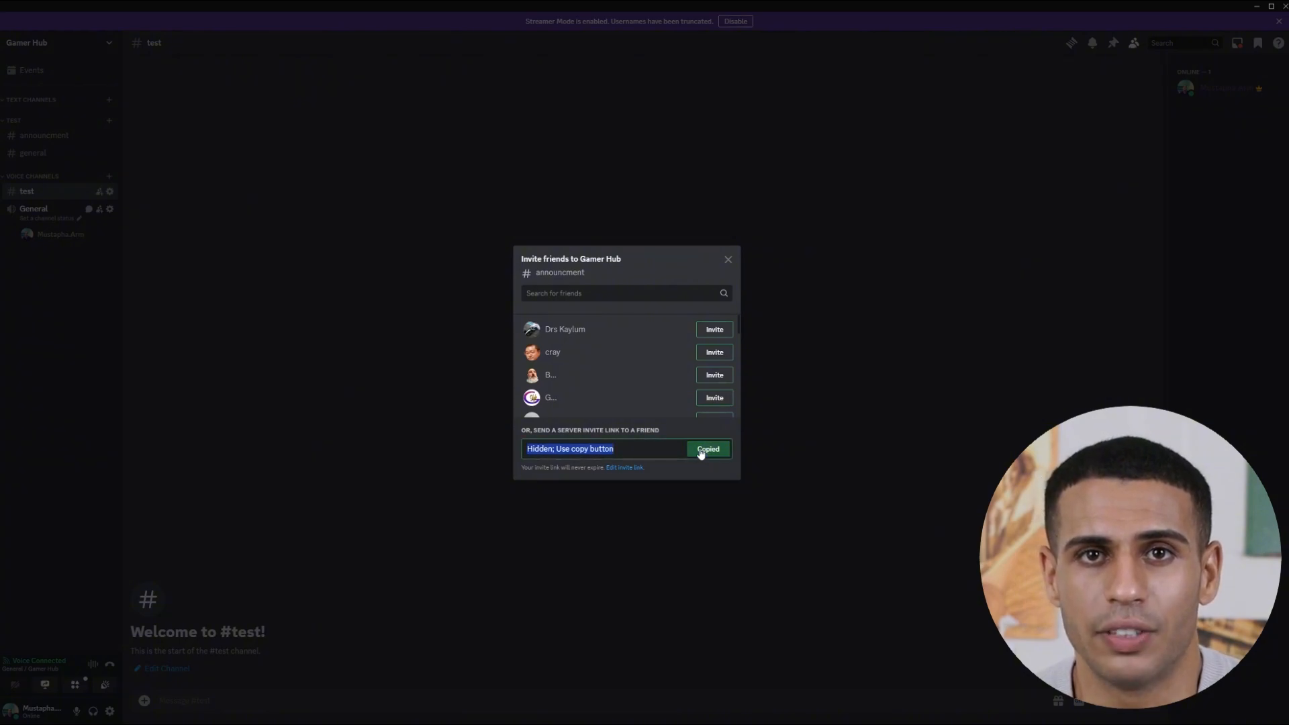
{"action": "left_click", "coordinate": [729, 259]}
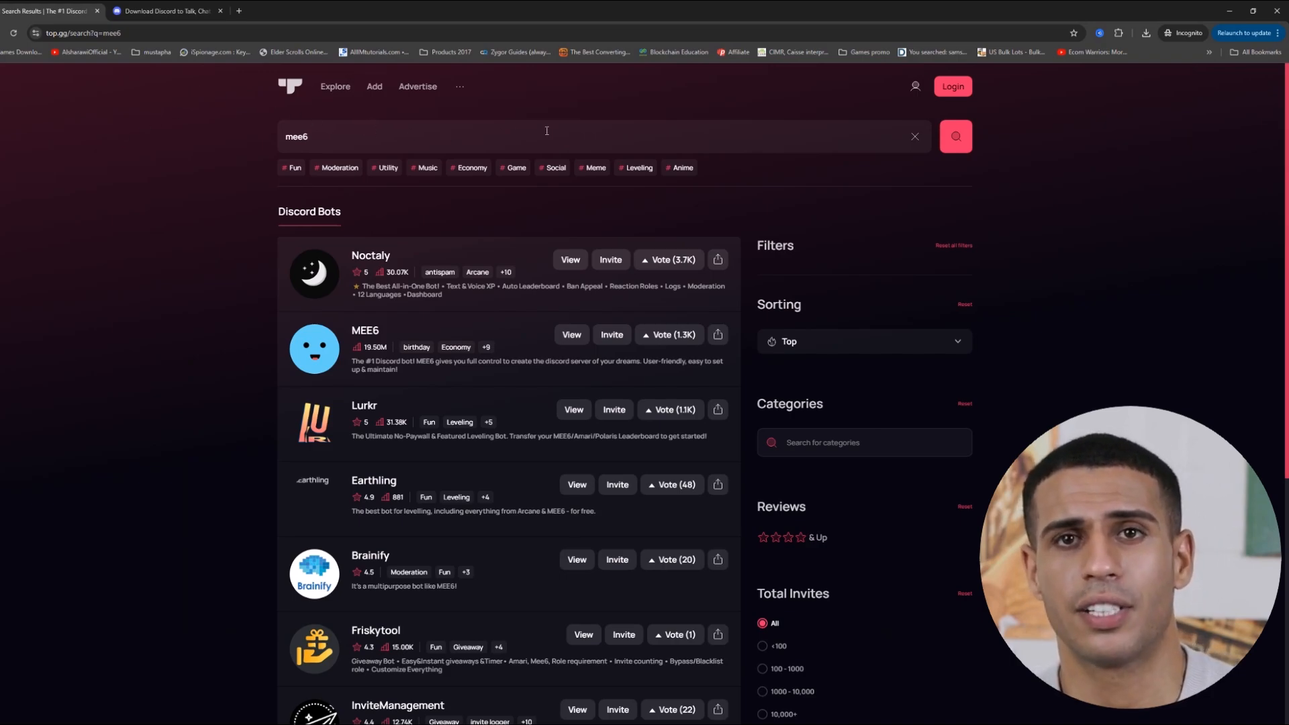
Search Top.gg for MEE6 and open the MEE6 bot page.
{"action": "left_click", "coordinate": [790, 139]}
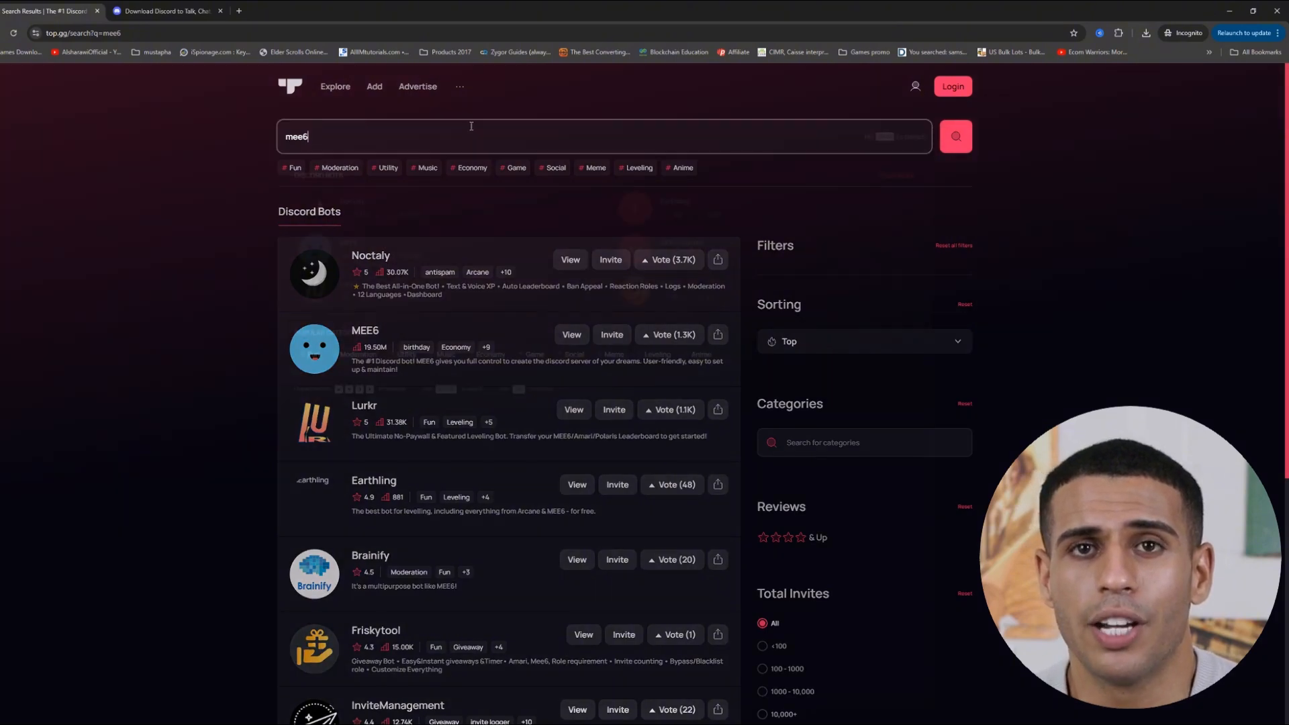
{"action": "left_click", "coordinate": [329, 261]}
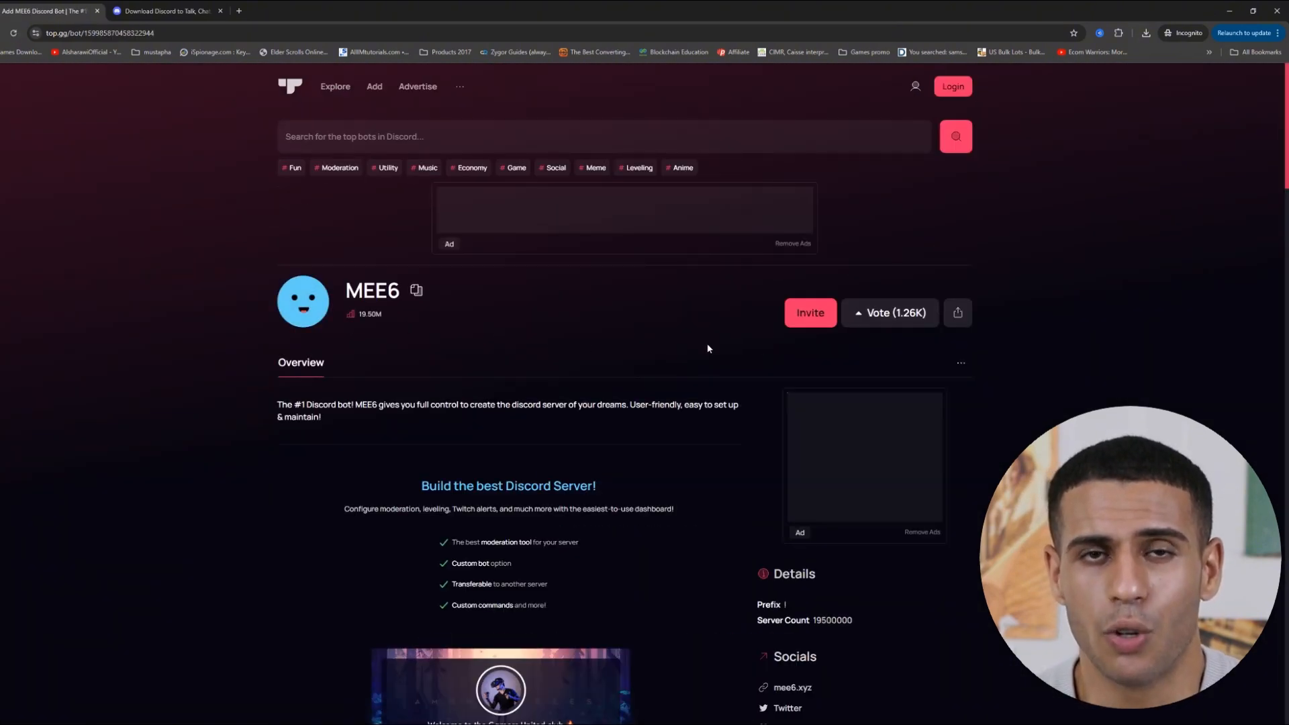
Invite MEE6 from Top.gg to Gamer Hub and authorize all its permissions, including Administrator.
{"action": "left_click", "coordinate": [810, 314]}
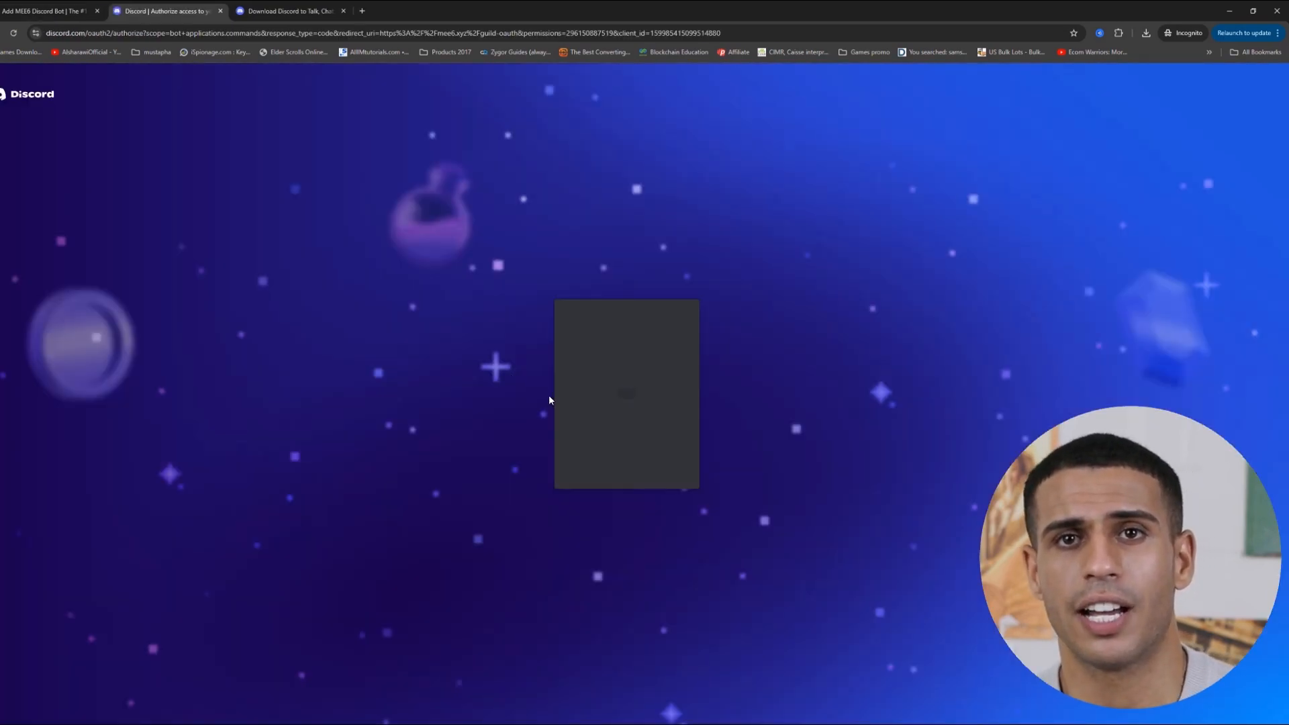
{"action": "left_click", "coordinate": [612, 473]}
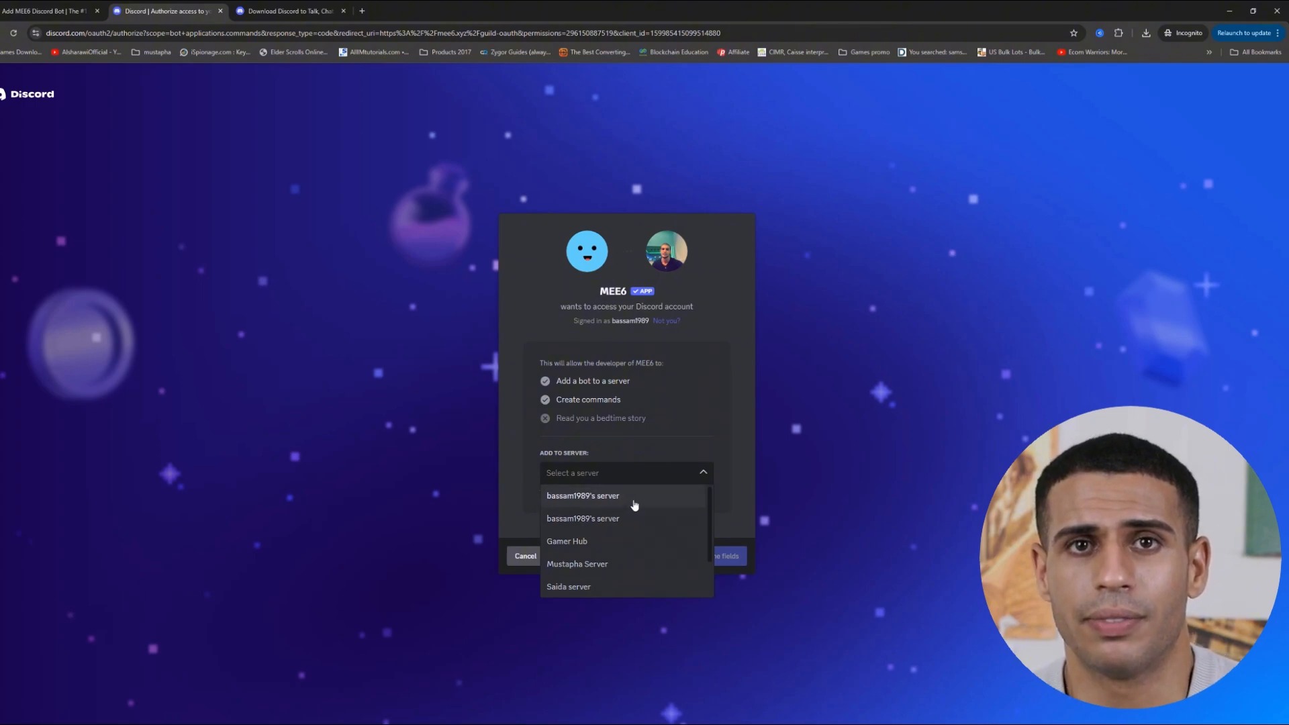
{"action": "left_click", "coordinate": [624, 542]}
{"action": "left_click", "coordinate": [731, 556]}
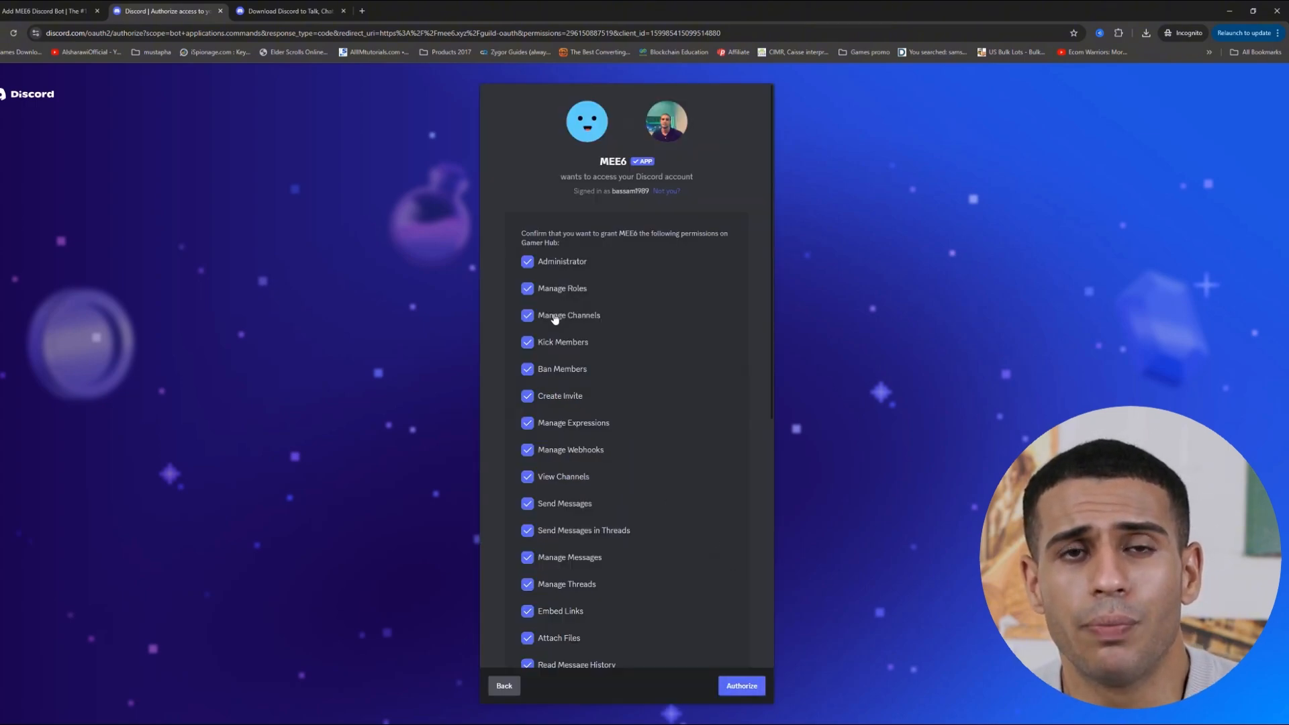
{"action": "scroll", "coordinate": [547, 316], "scroll_direction": "down", "scroll_amount": 6}
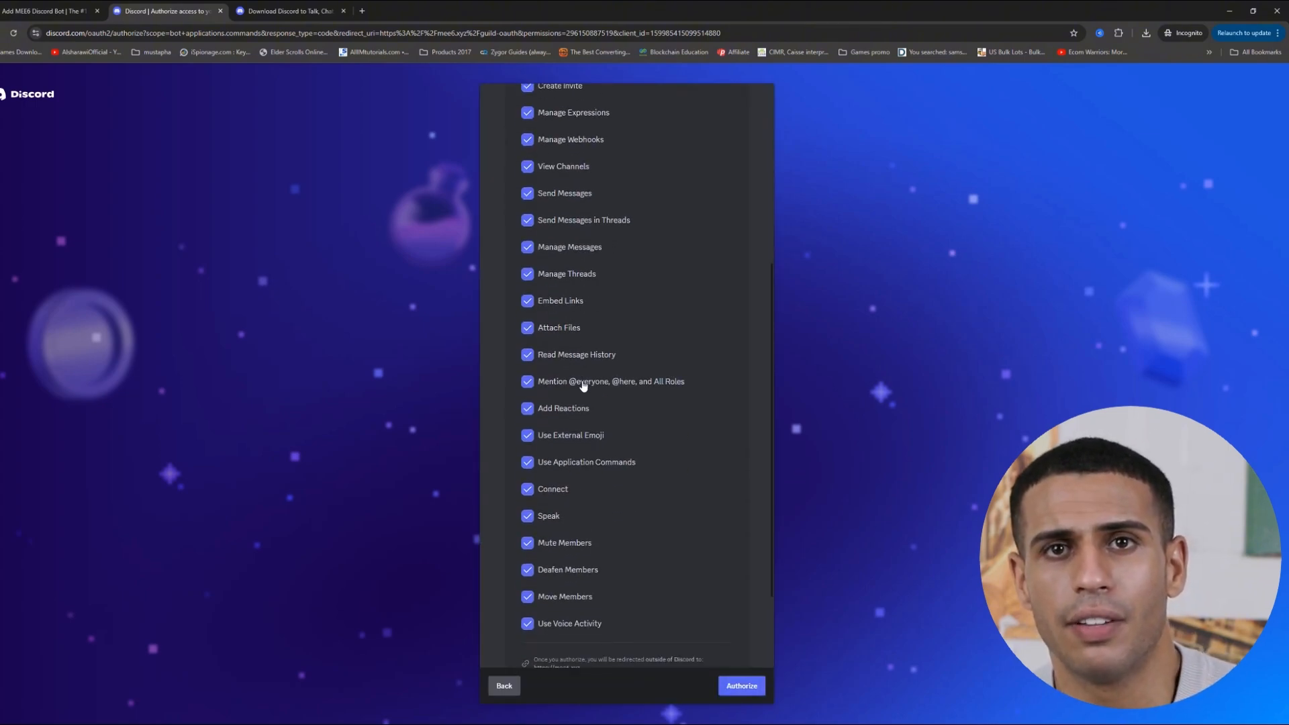
{"action": "left_click", "coordinate": [726, 687]}
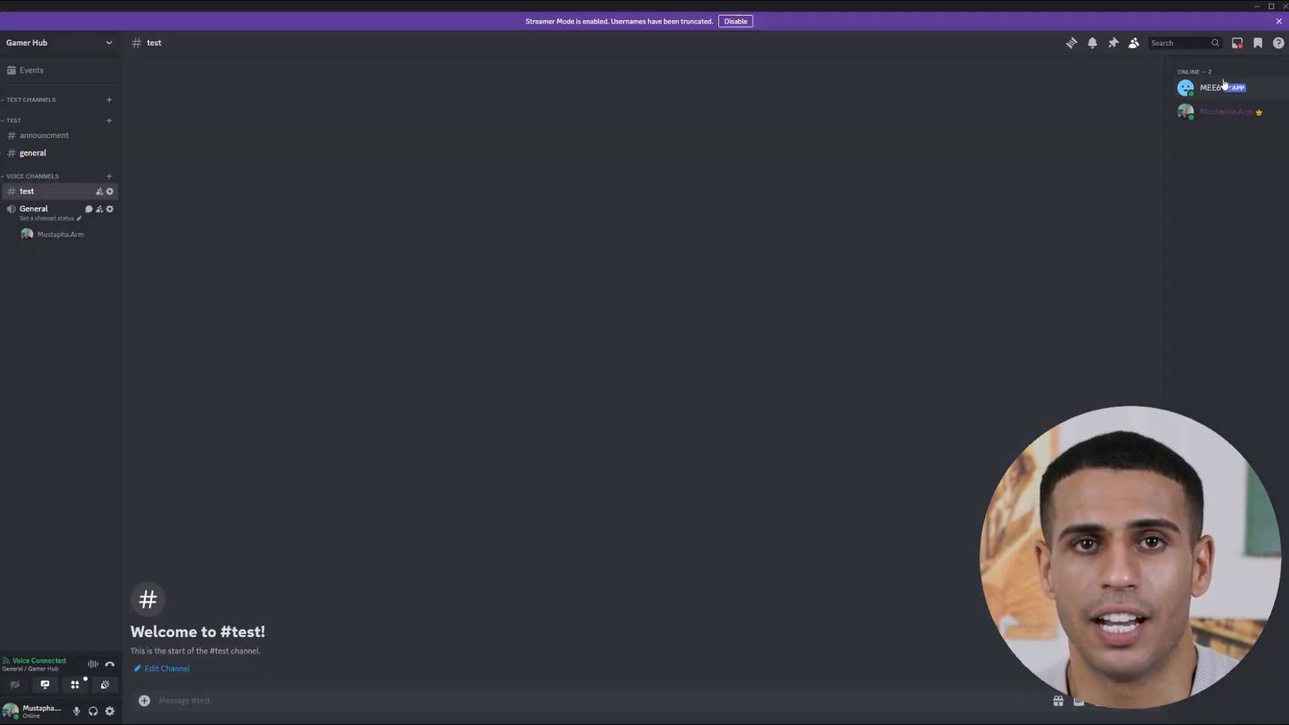
Open MEE6's profile in the Gamer Hub member list to confirm it is online, then close it.
{"action": "left_click", "coordinate": [1232, 89]}
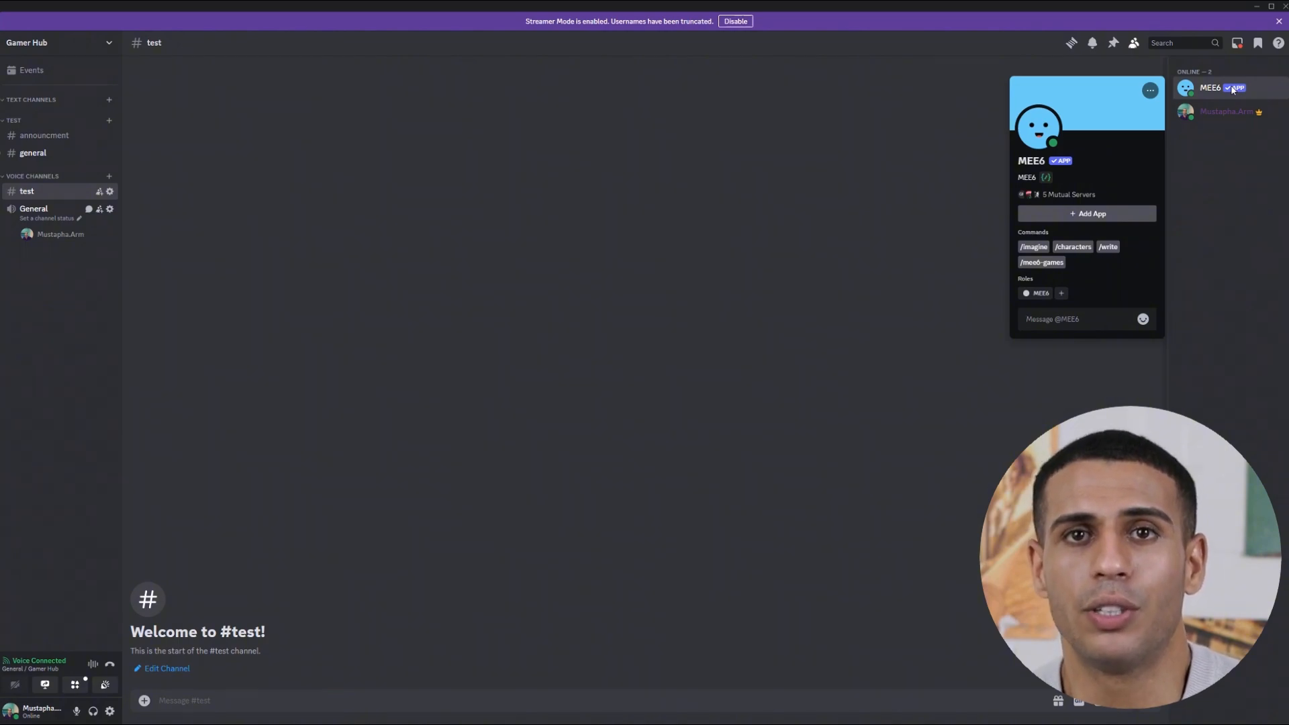
{"action": "left_click", "coordinate": [1255, 252]}
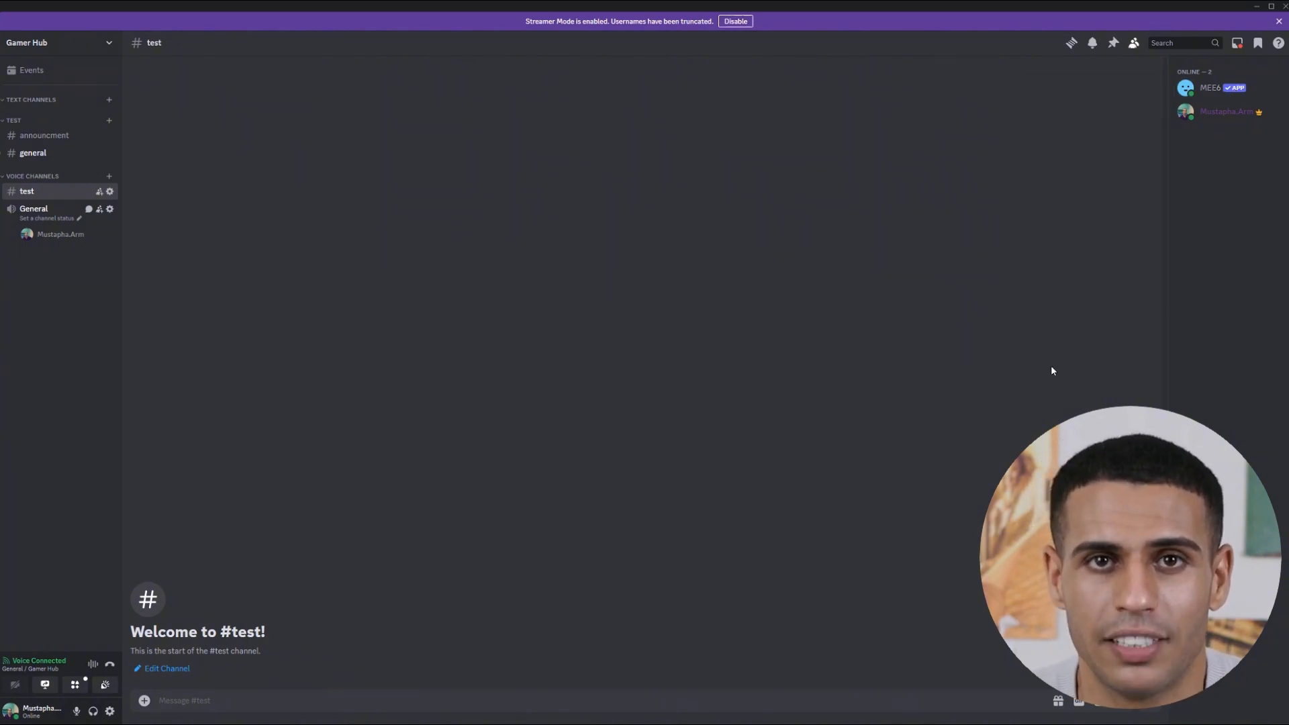